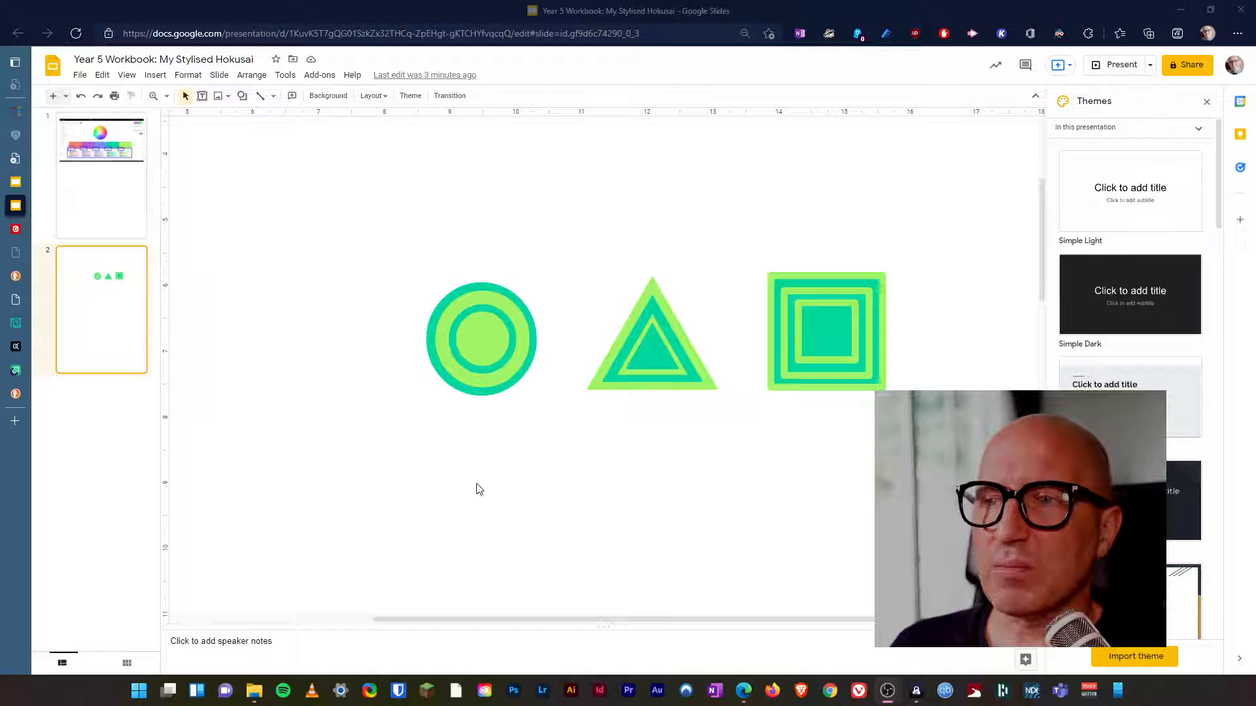
Step: Duplicate the second slide, which holds the circle, triangle and square figures
click(166, 96)
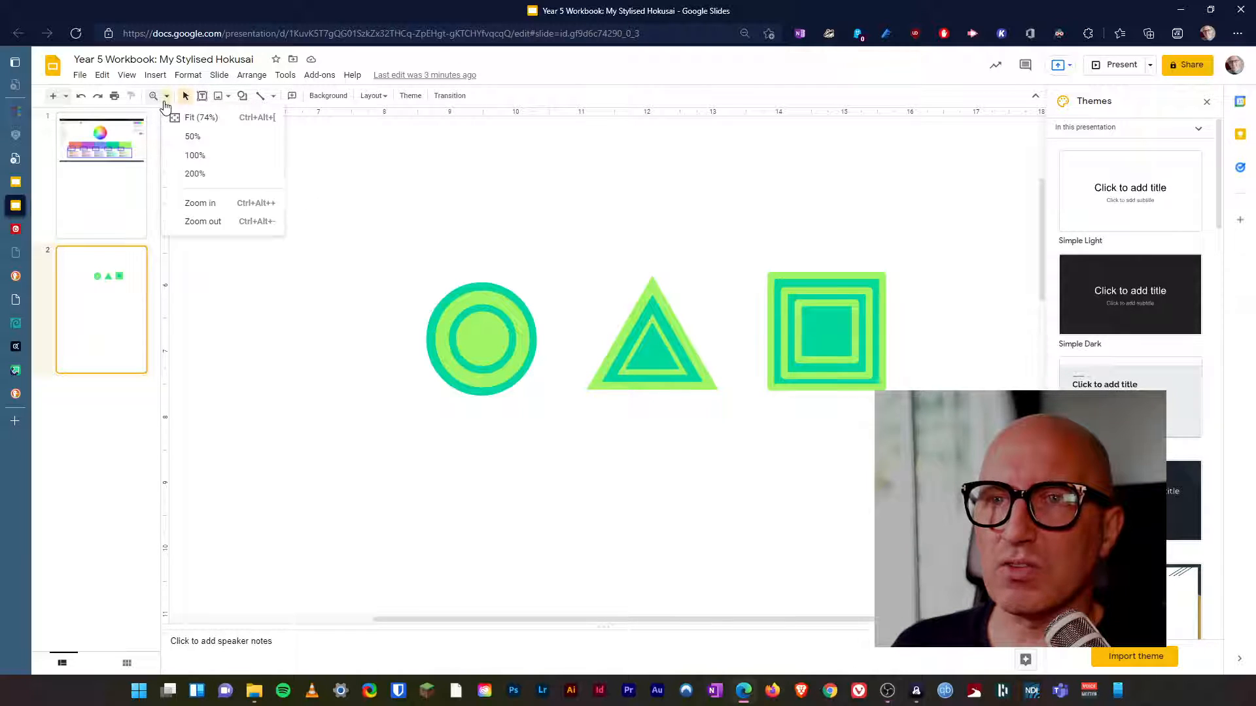
click(195, 139)
scroll(637, 390, down, 1)
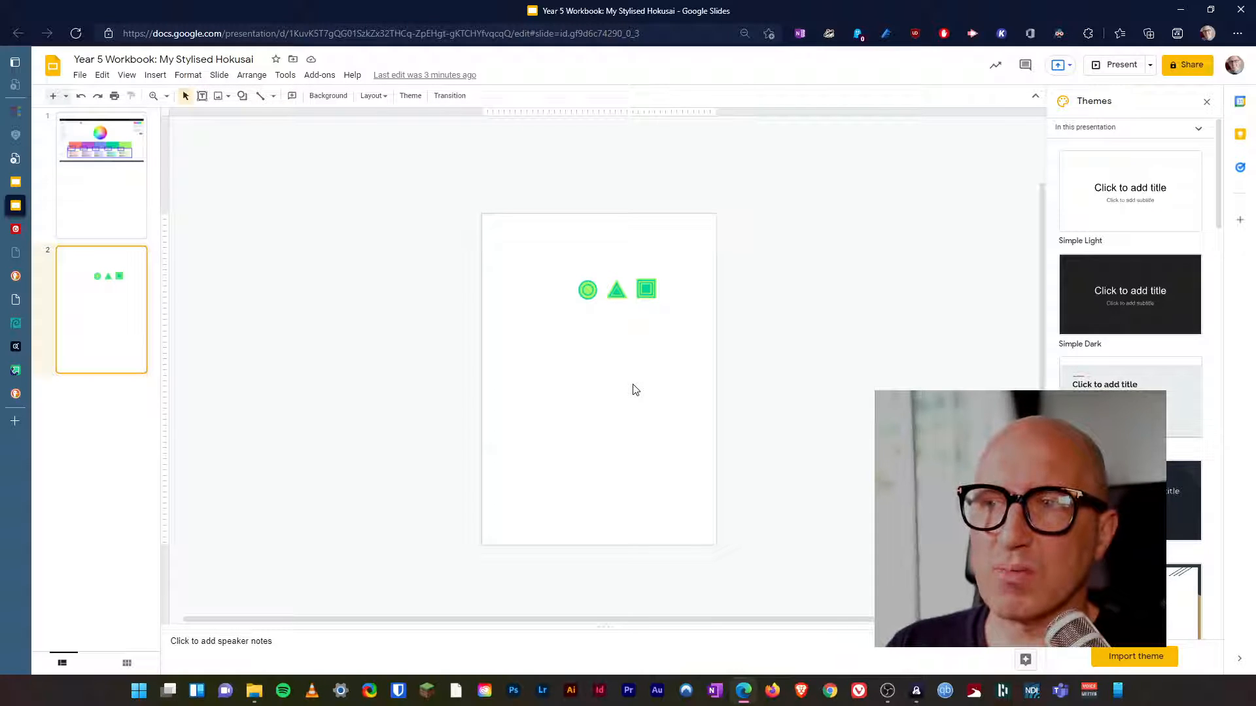
right_click(115, 342)
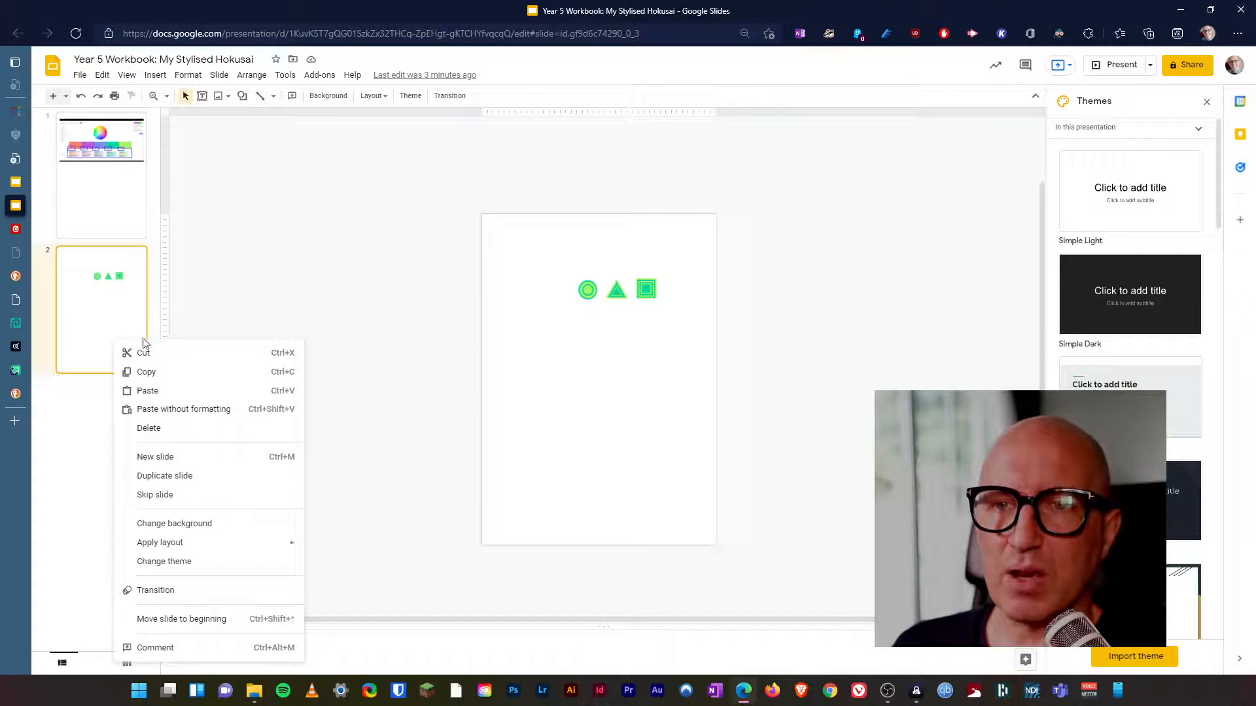
click(196, 477)
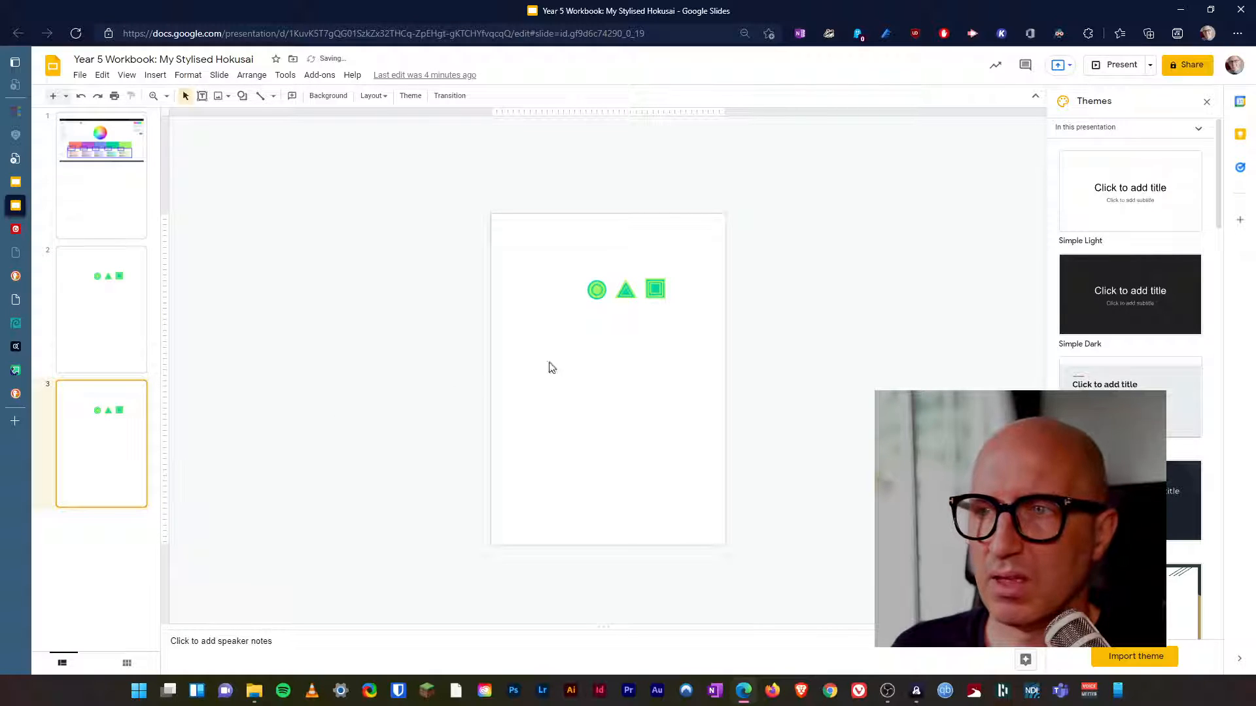
click(627, 292)
click(686, 279)
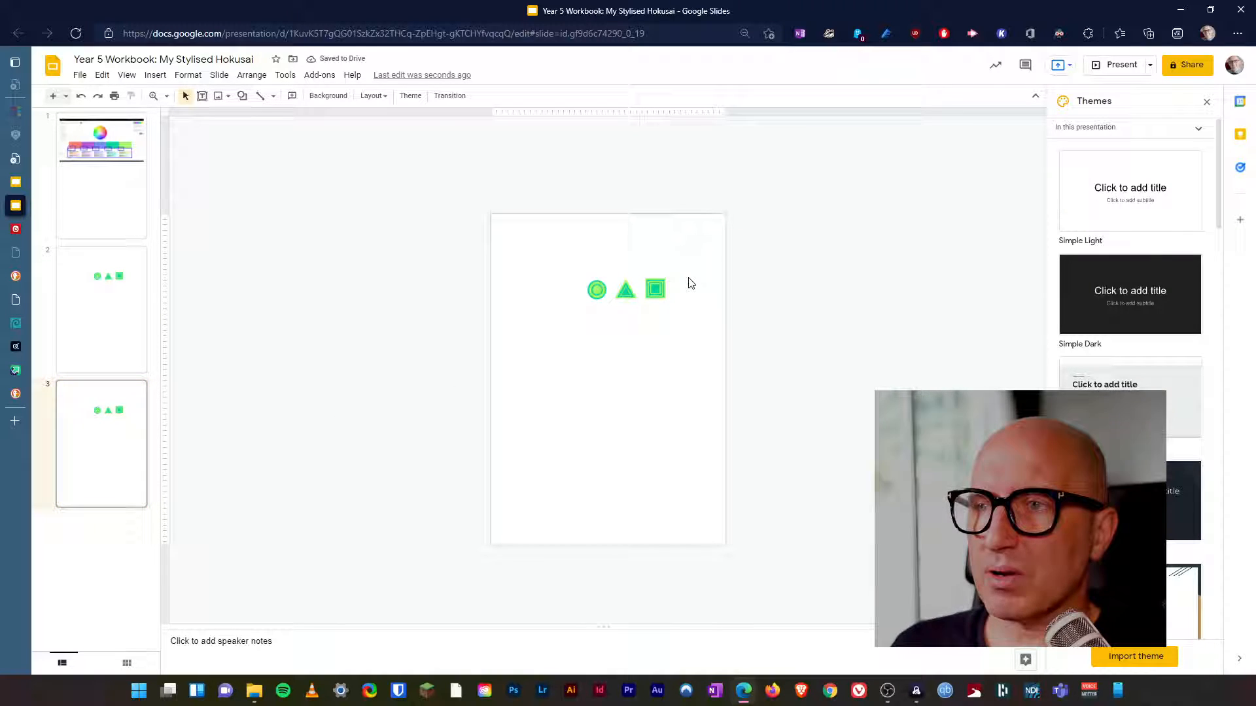
drag(563, 281, 637, 306)
click(632, 350)
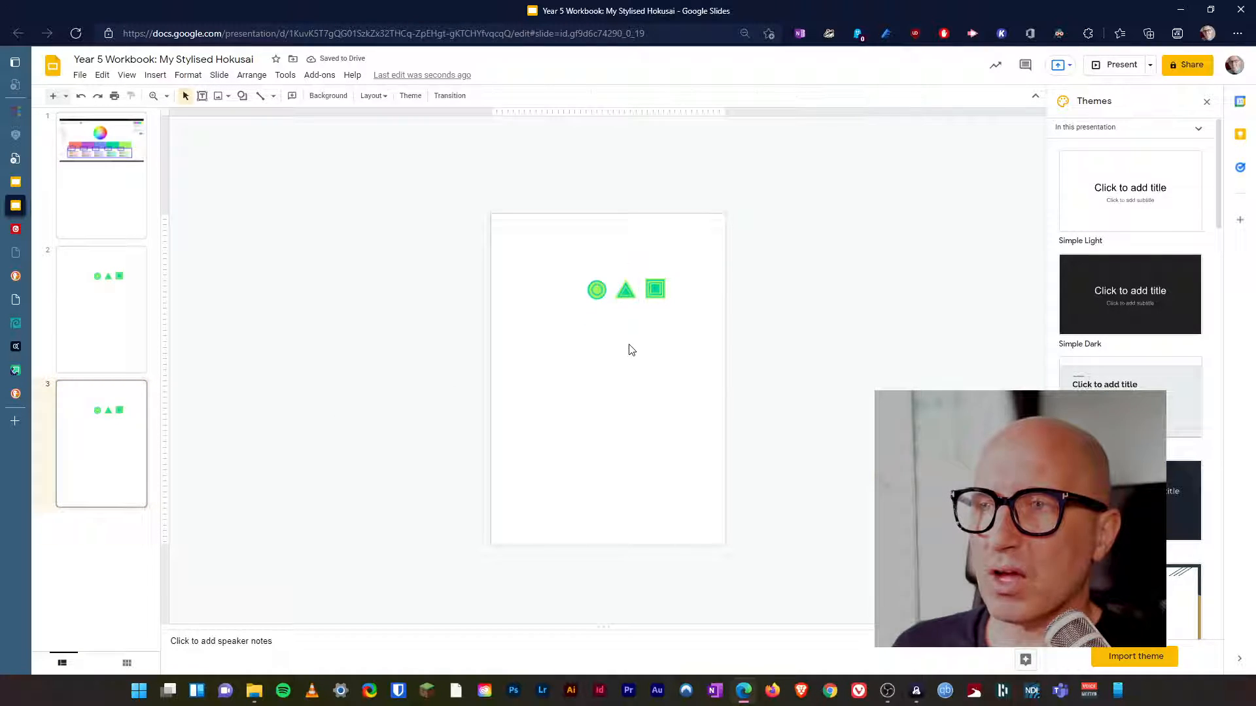
Step: Group the concentric circles into one object on the third slide and shift the group slightly left and down
click(153, 98)
click(627, 297)
click(626, 295)
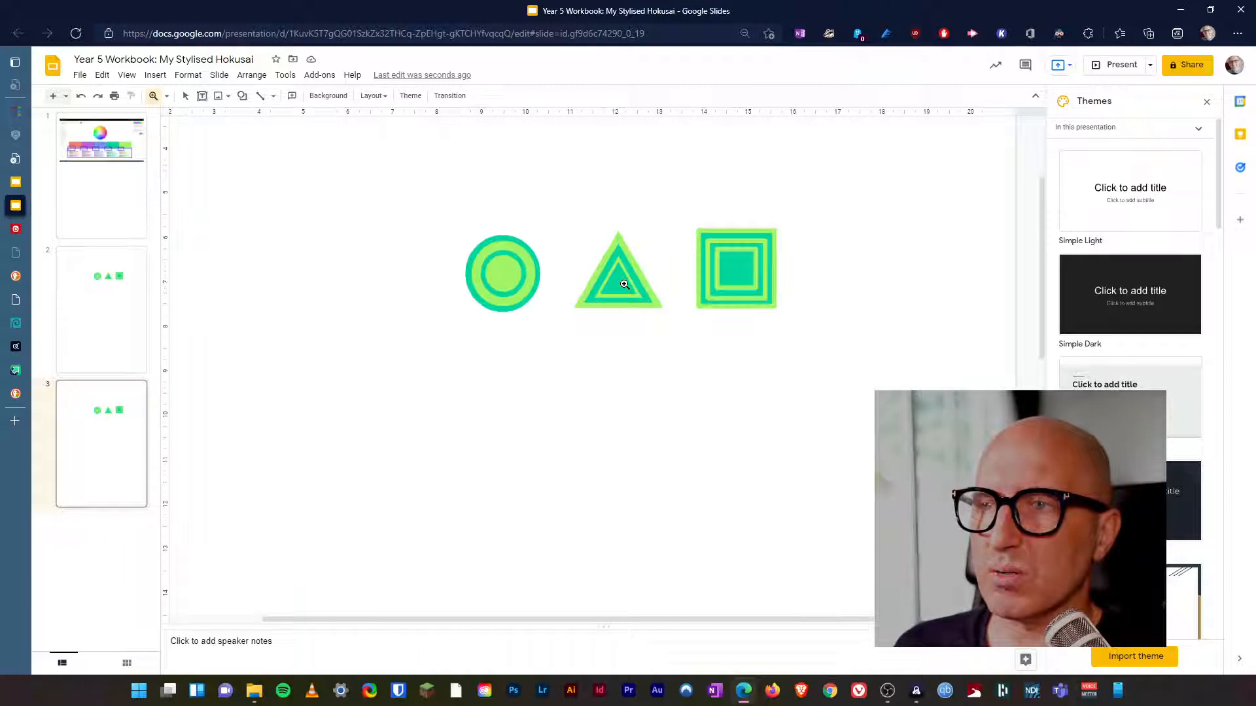
click(579, 269)
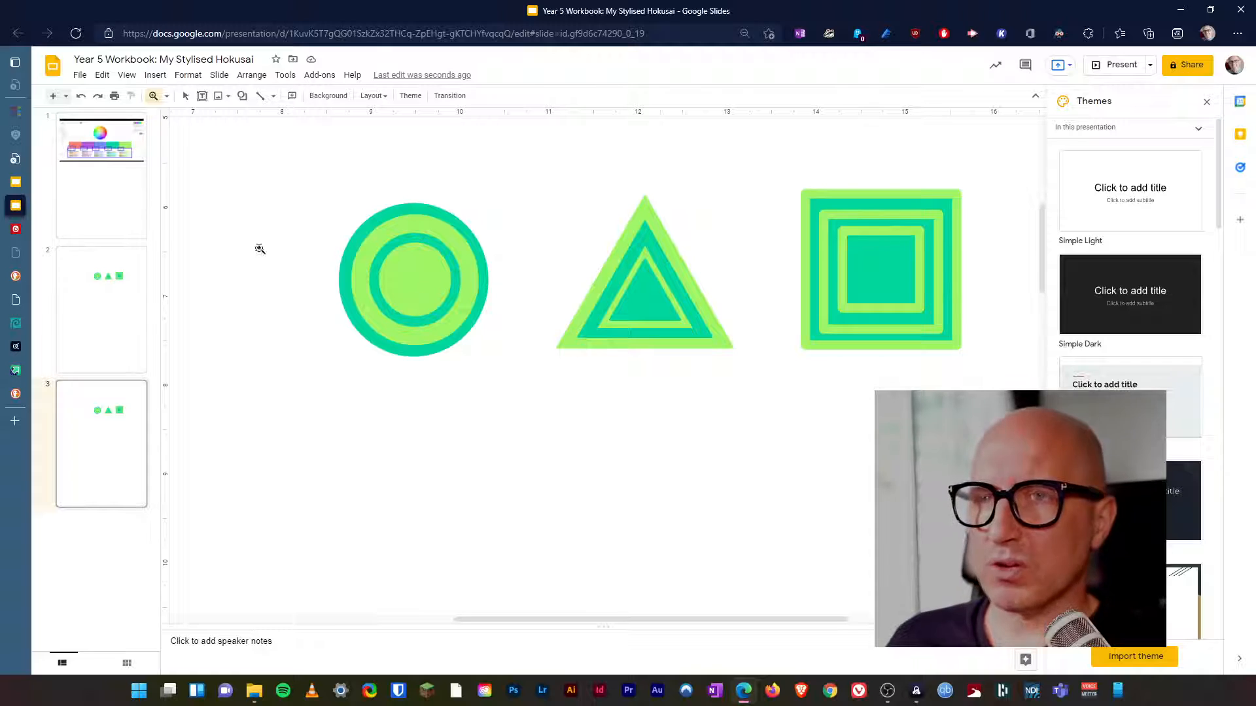
click(185, 96)
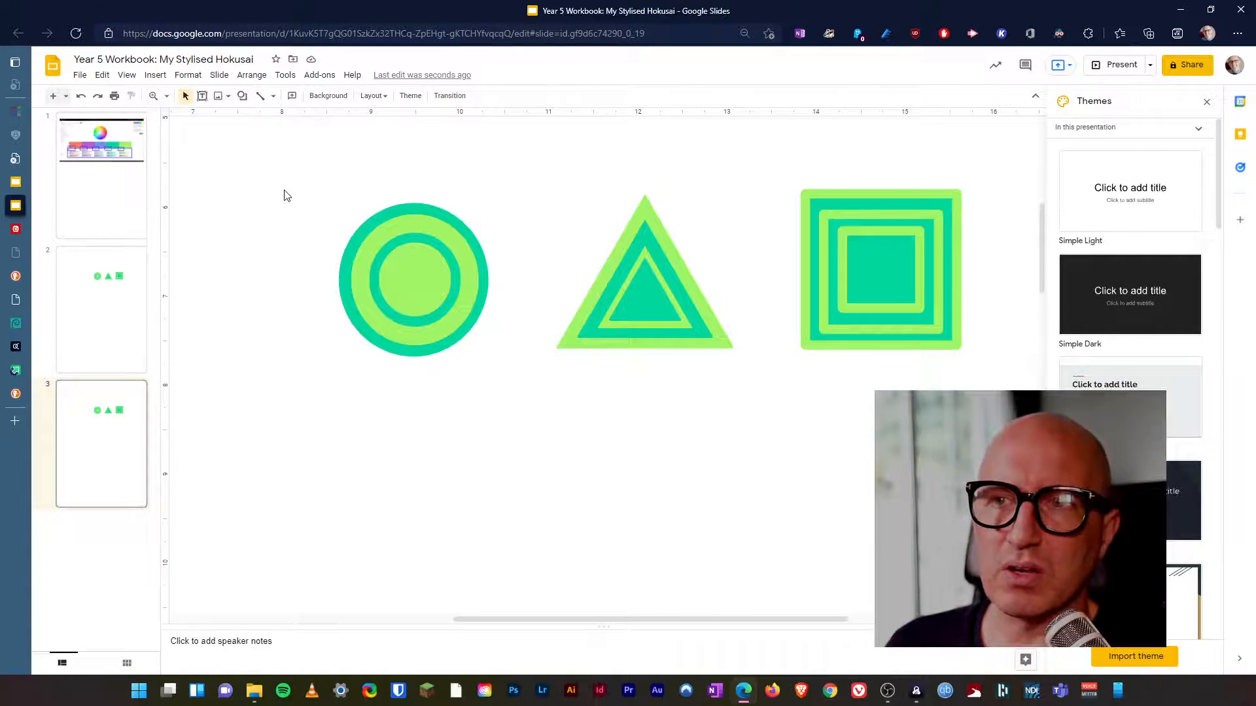
drag(256, 169, 485, 400)
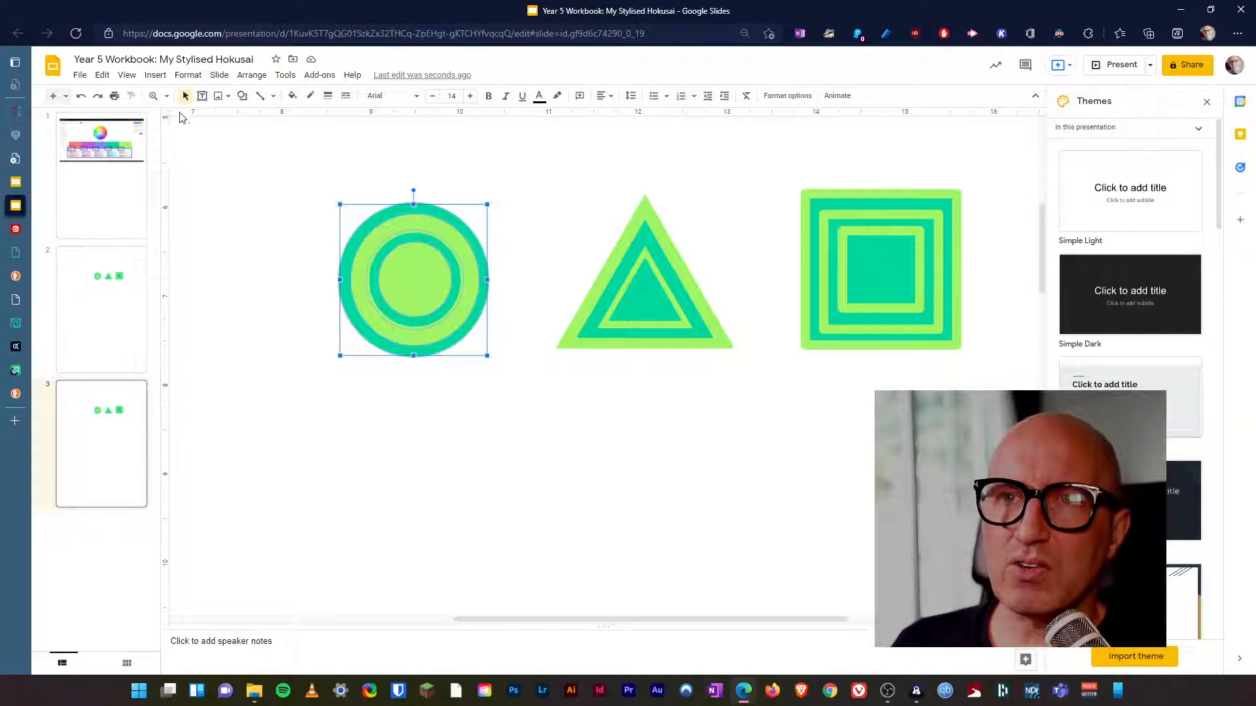
click(247, 77)
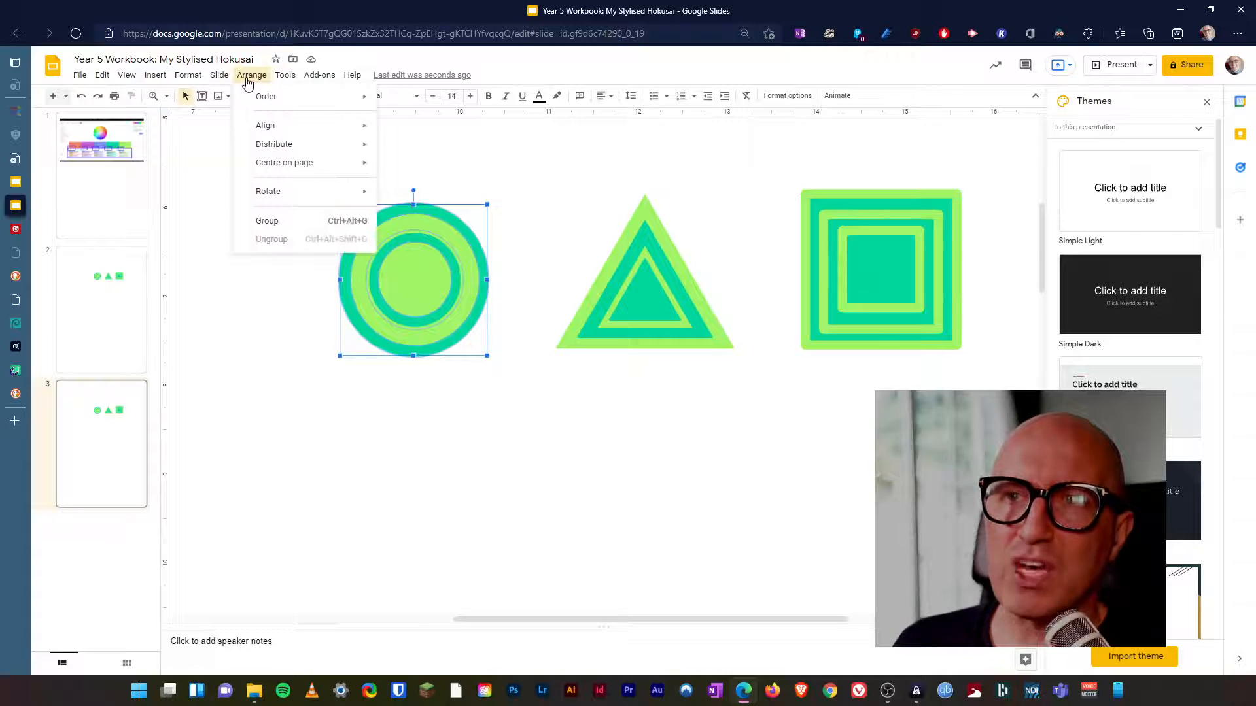
mouse_move(286, 196)
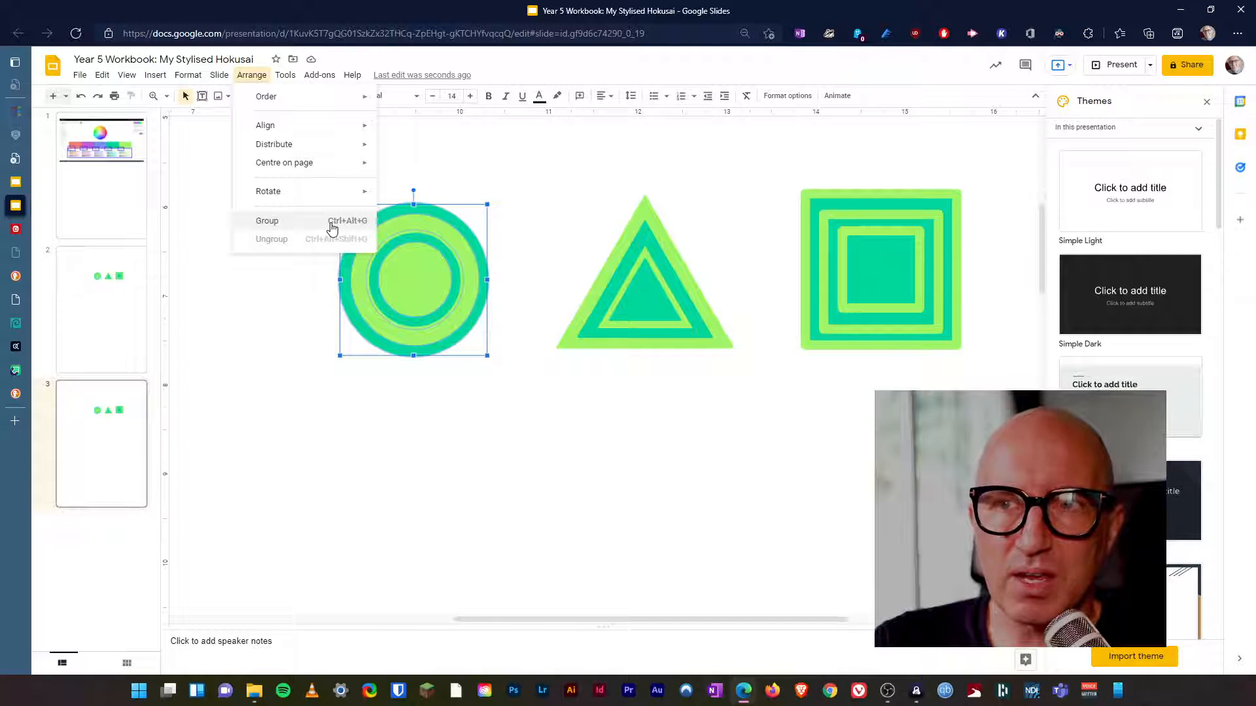
click(332, 226)
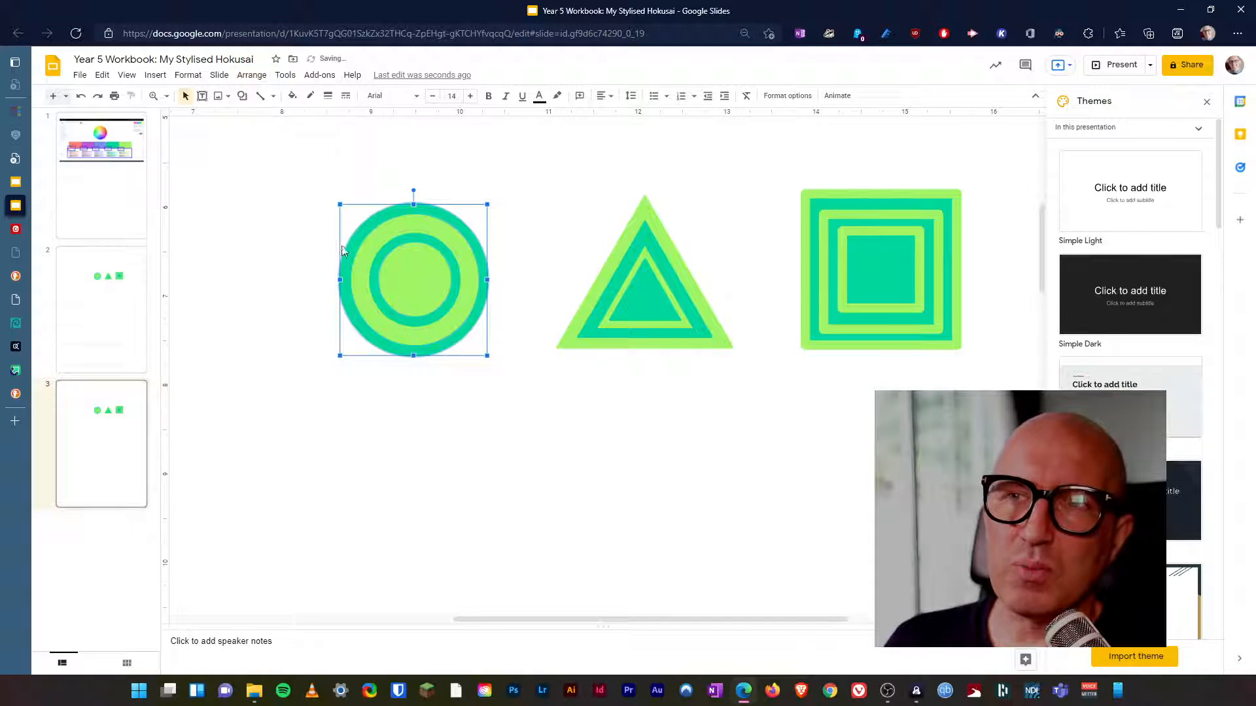
click(449, 391)
drag(448, 356, 437, 298)
Step: Try moving only the innermost triangle out of the ungrouped triangle figure, and undo that move
click(648, 306)
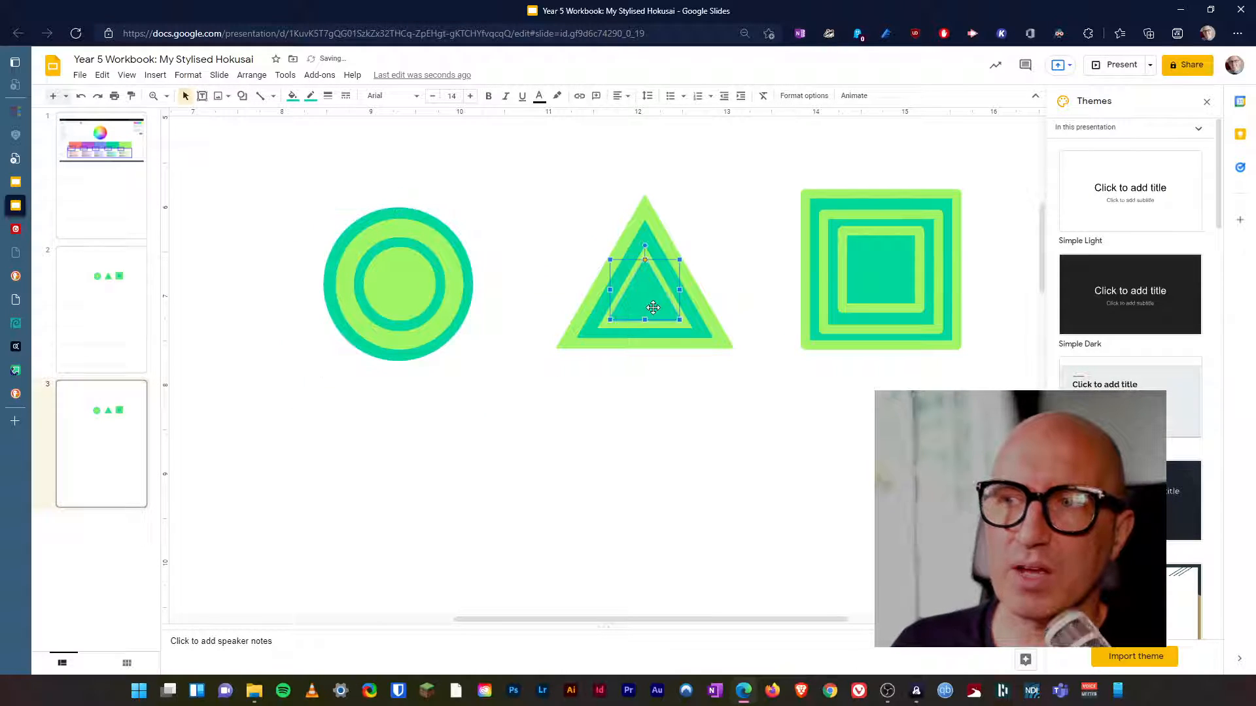
drag(638, 305, 683, 438)
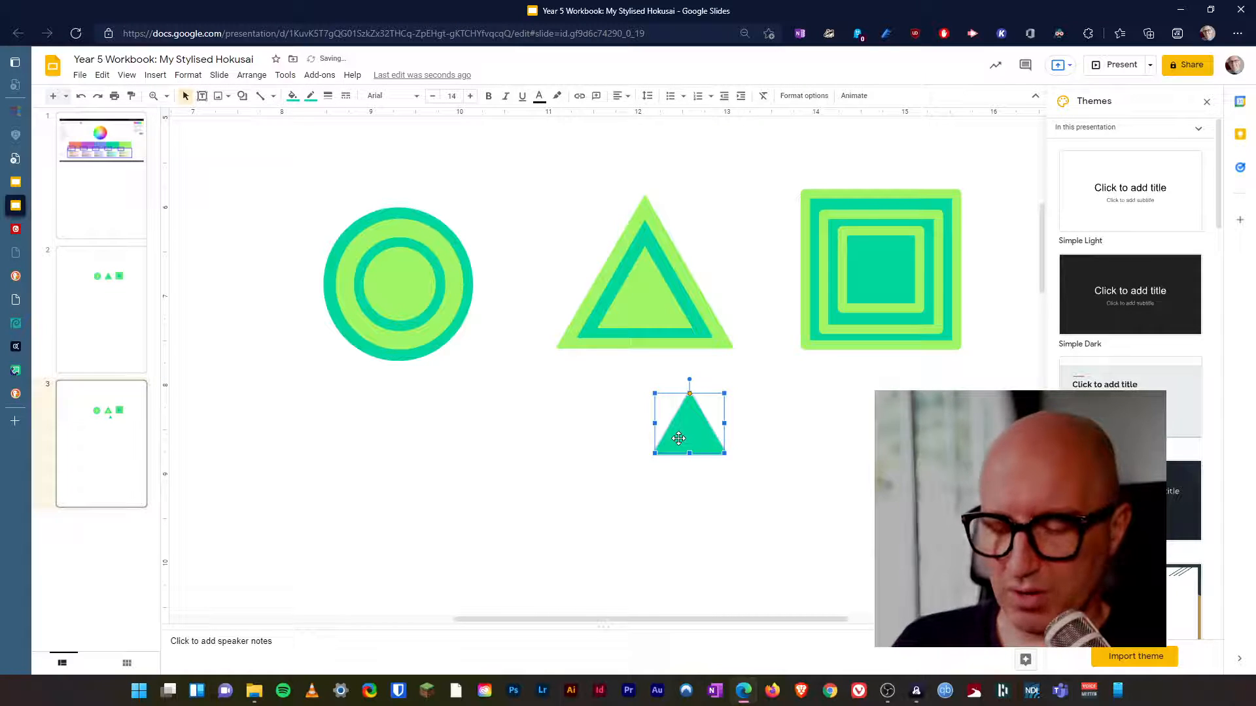
key(ctrl+z)
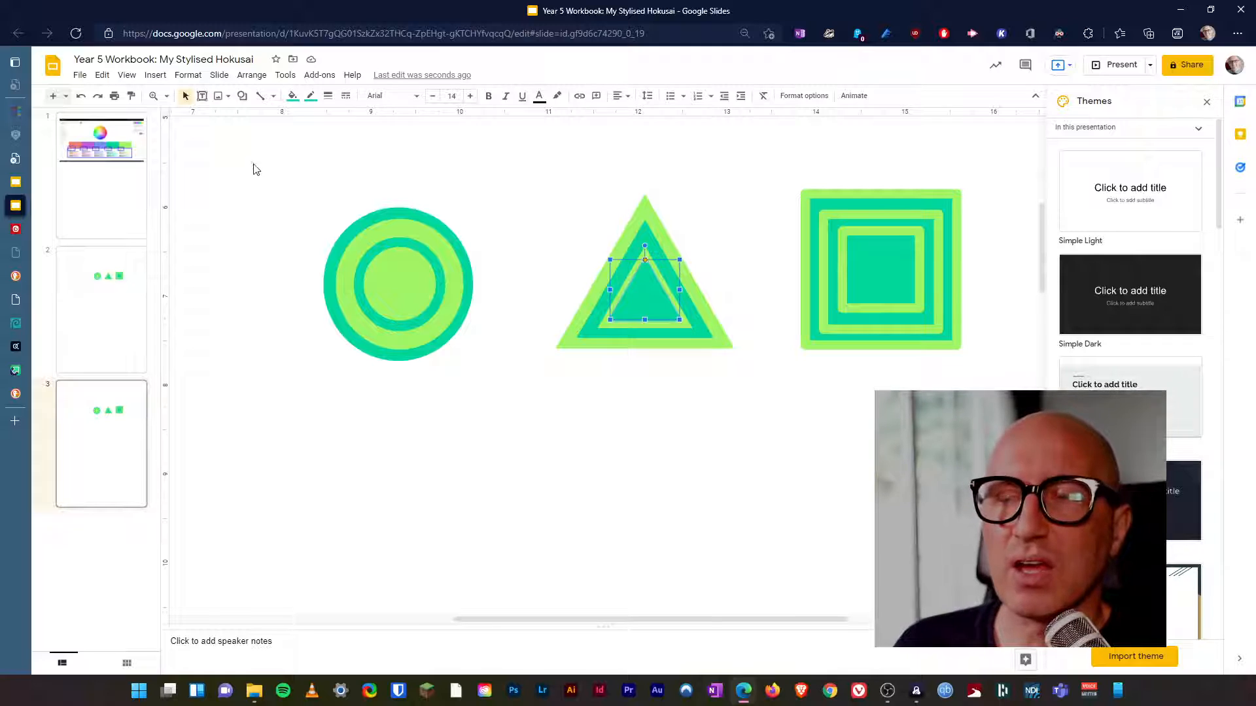
Step: Copy the grouped circle figure to the clipboard
drag(256, 169, 482, 424)
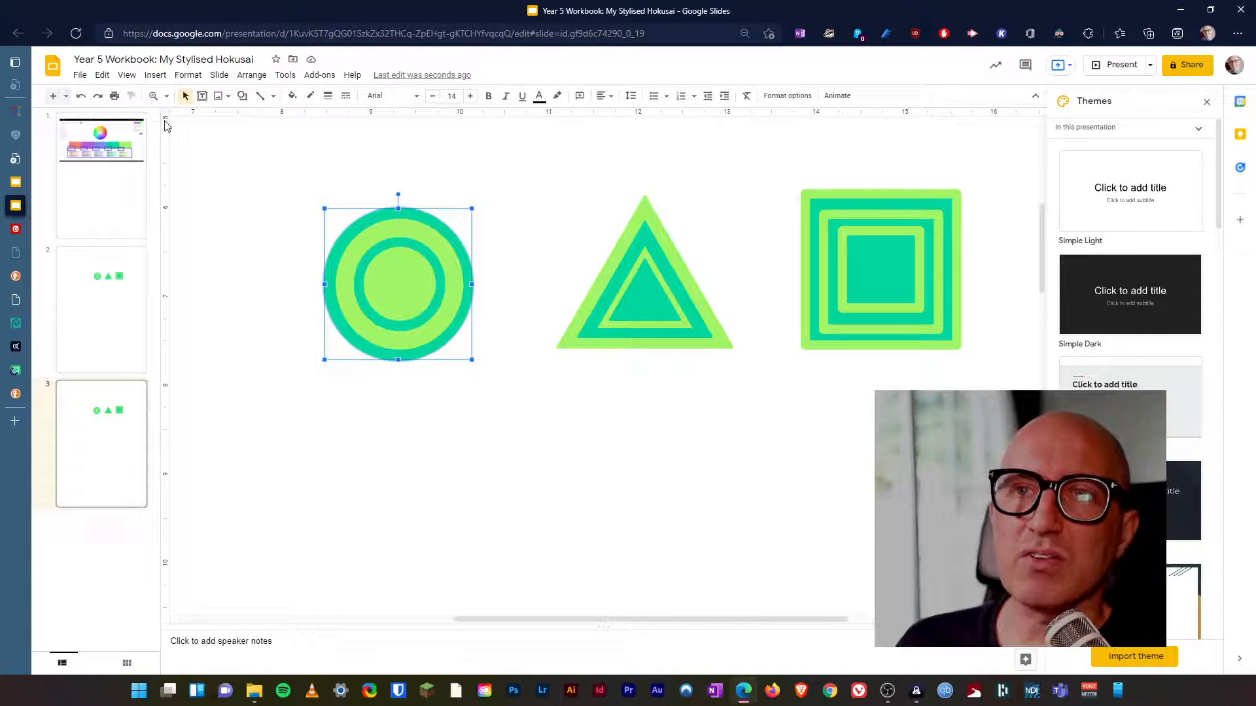
click(102, 74)
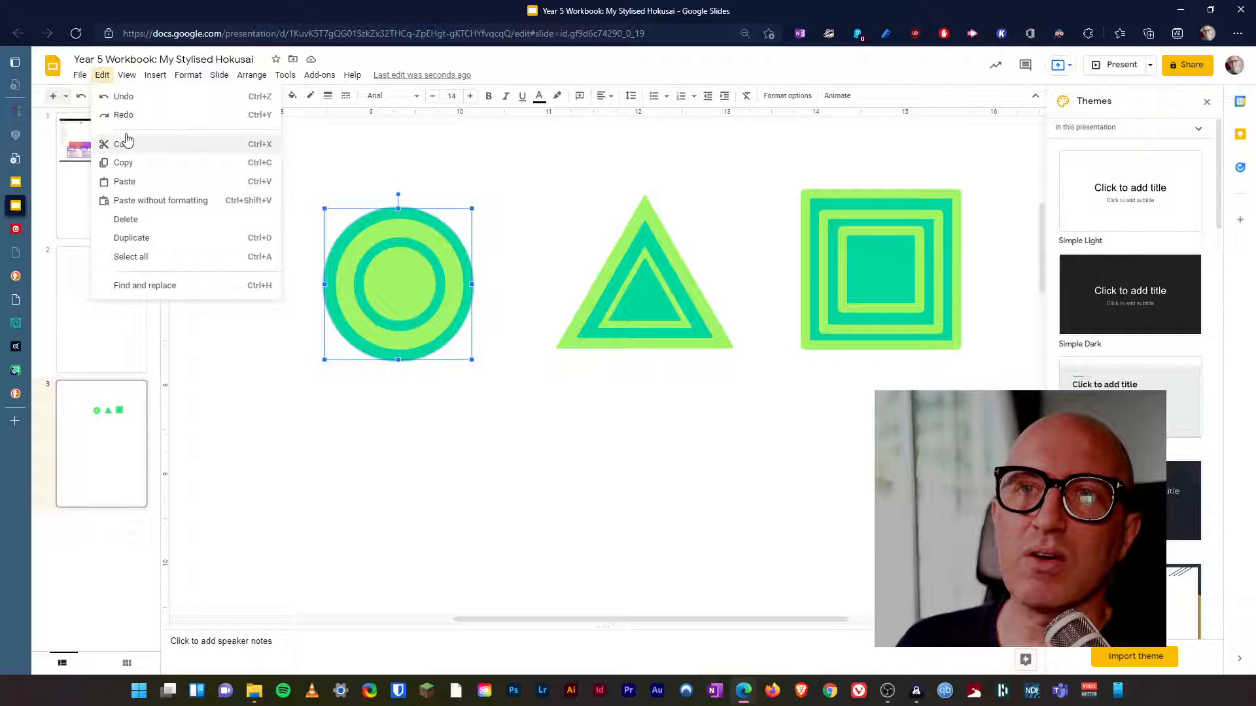
click(123, 163)
click(105, 77)
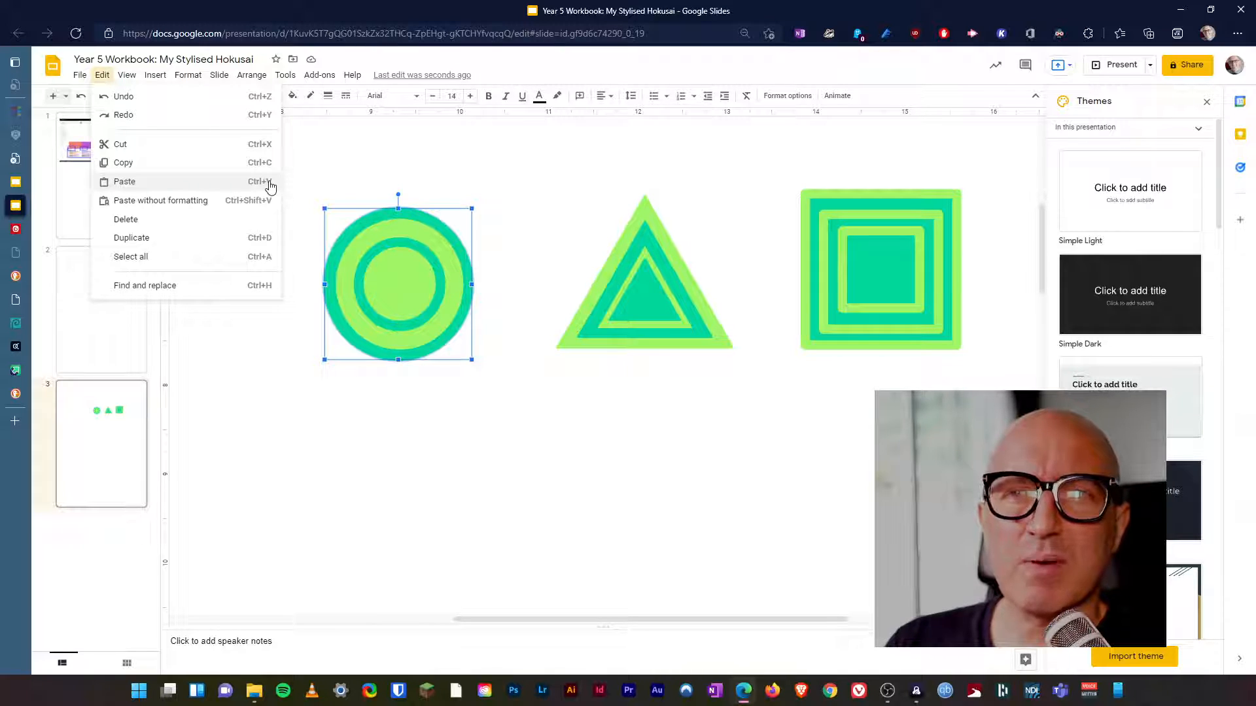
click(399, 375)
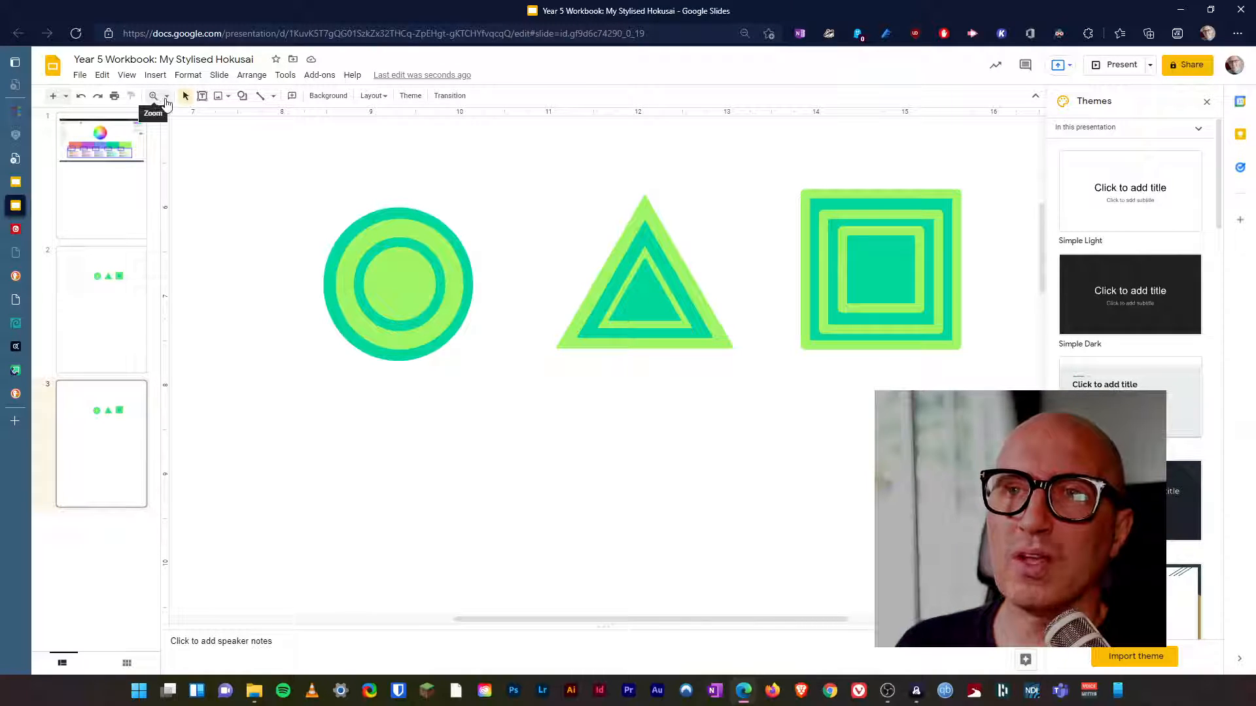
Step: Move the grouped circle to the slide's left half below the other figures and add a horizontal guide through its centre
click(166, 98)
click(188, 134)
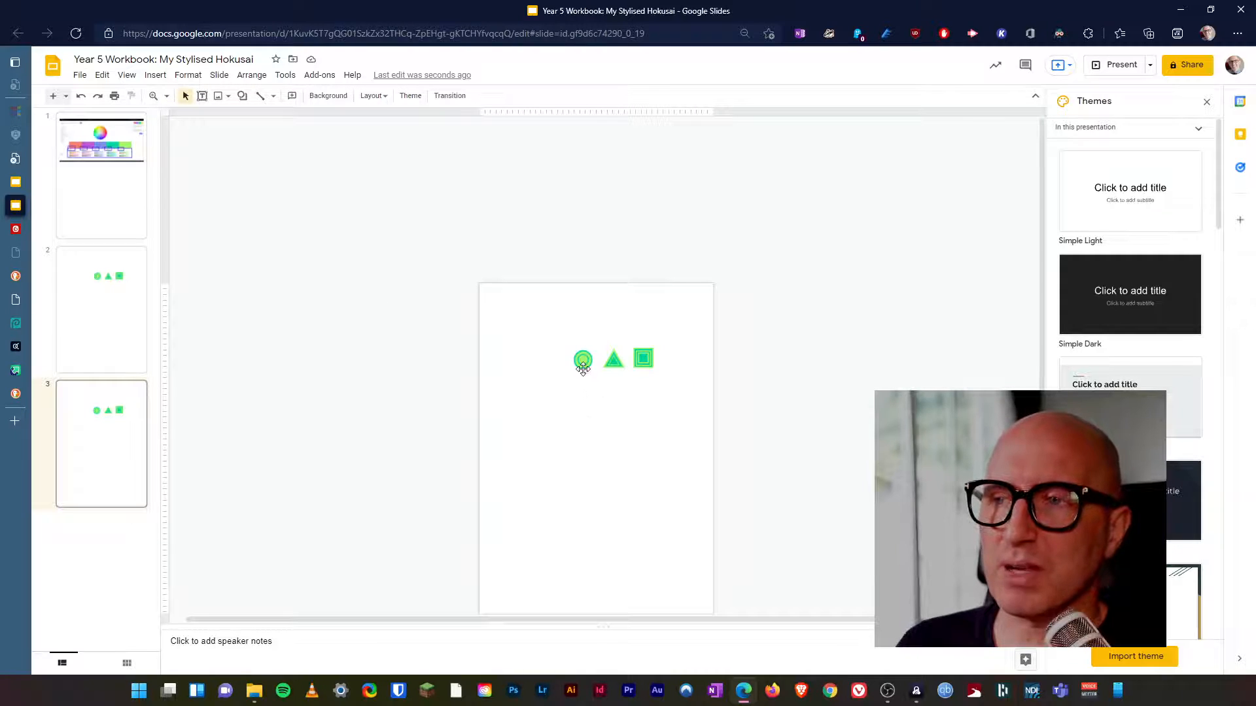
drag(560, 338, 556, 396)
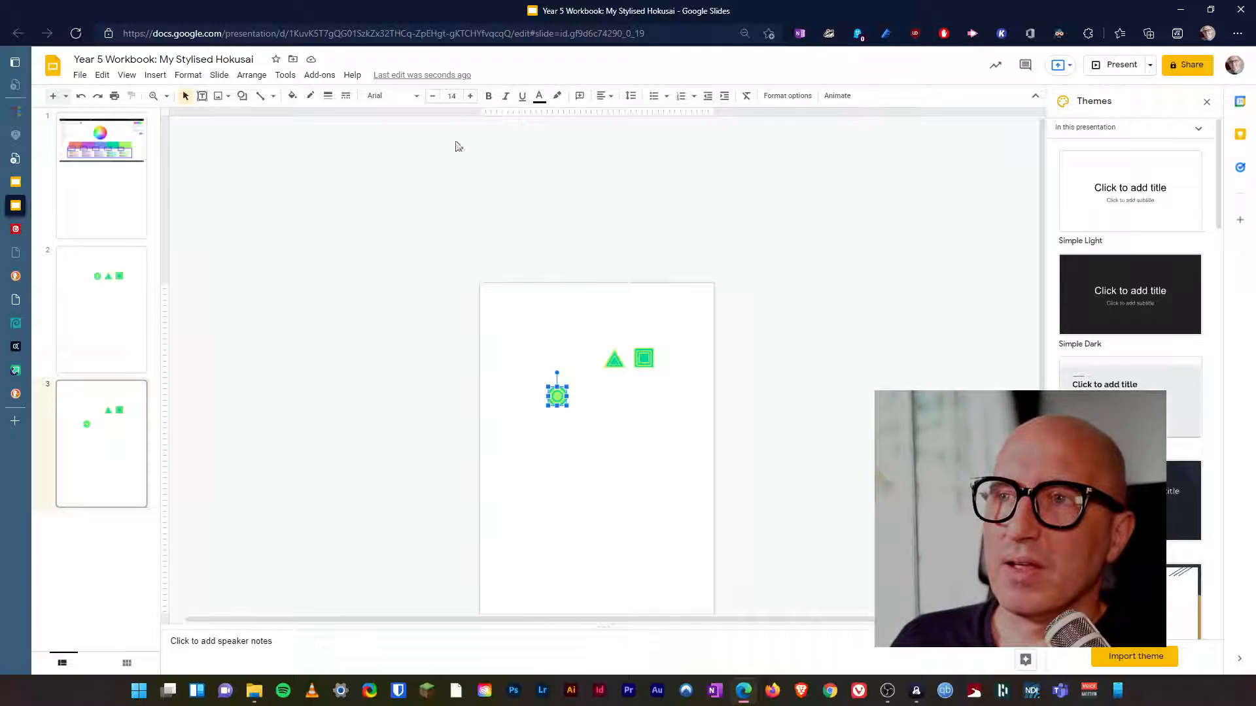
drag(532, 117, 499, 395)
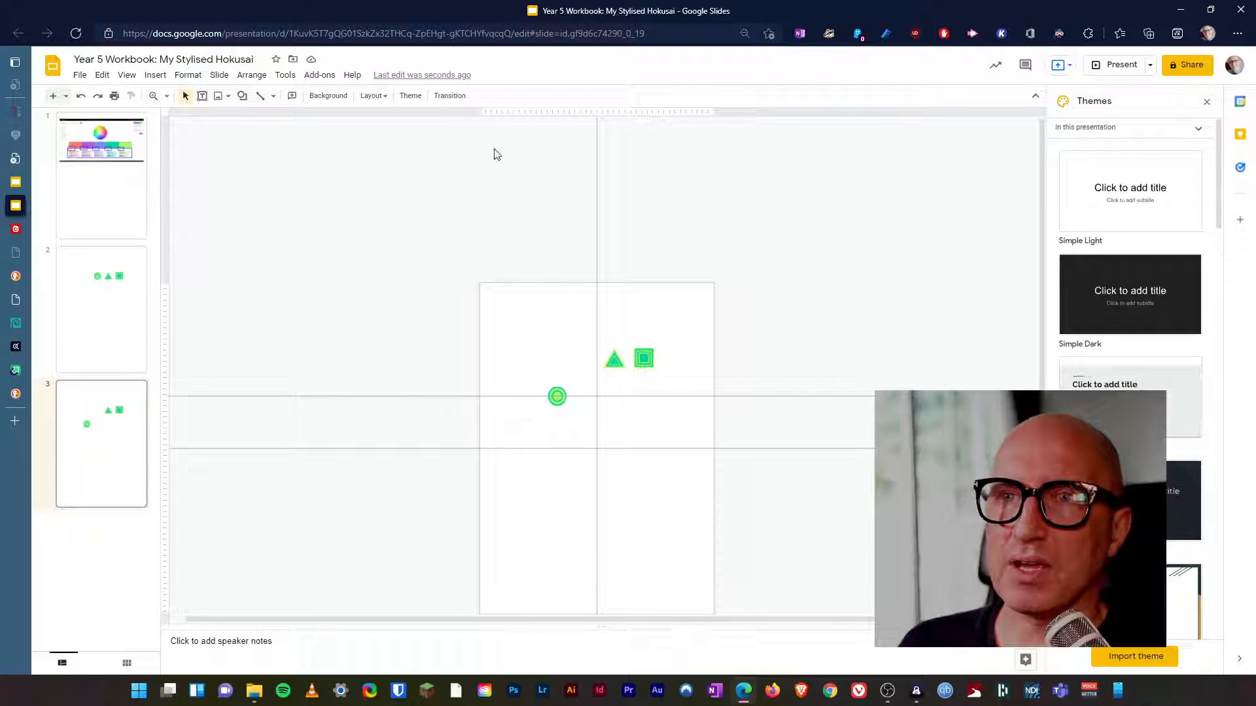
Step: Check the ruler, guides and snap-to settings among the view options
click(124, 77)
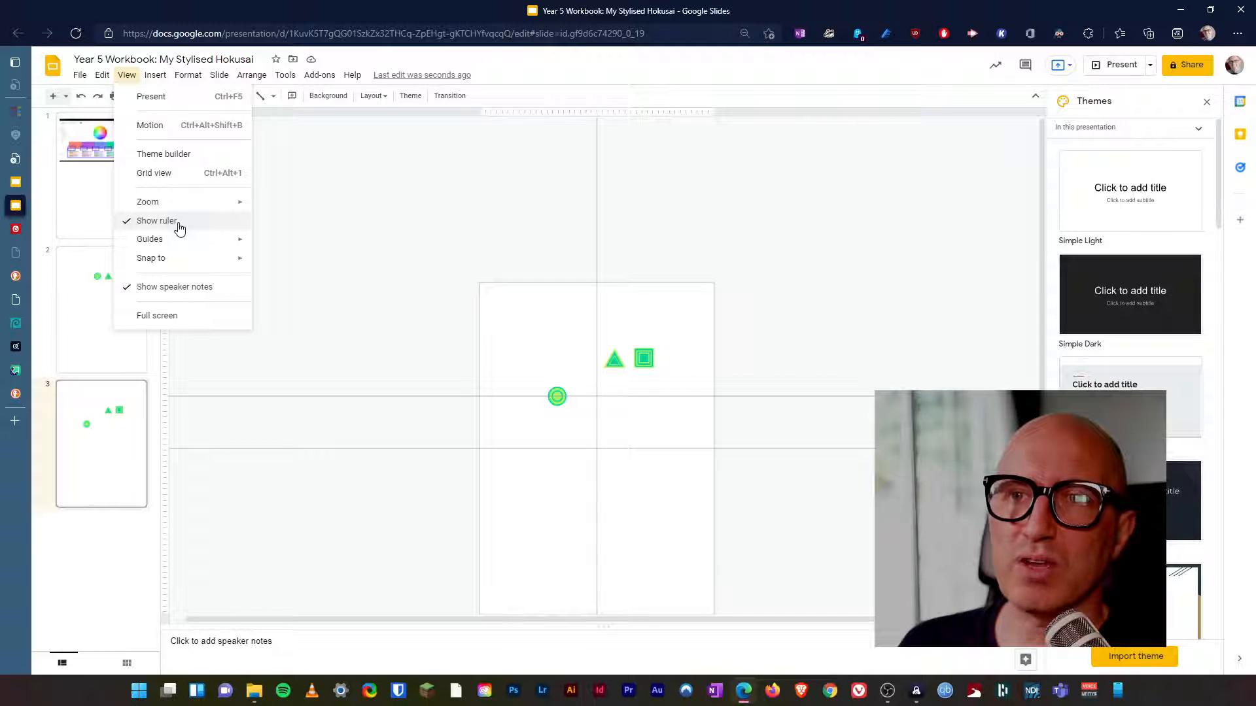
mouse_move(180, 247)
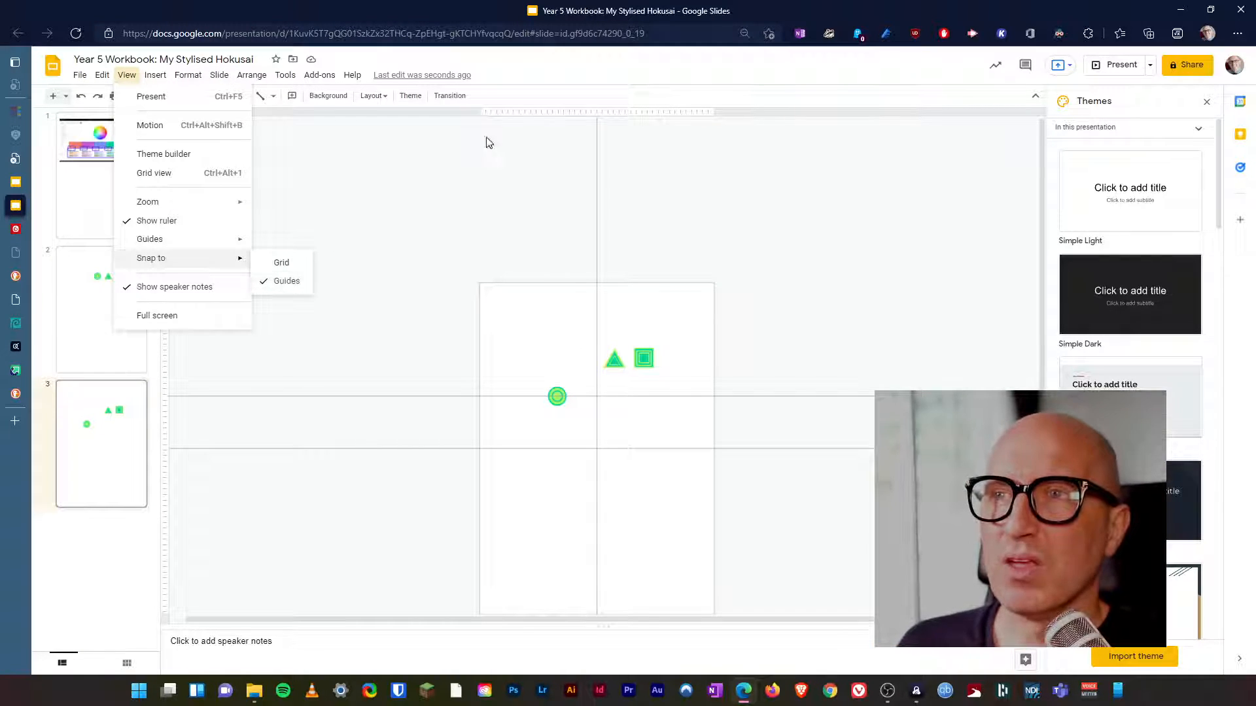
click(534, 310)
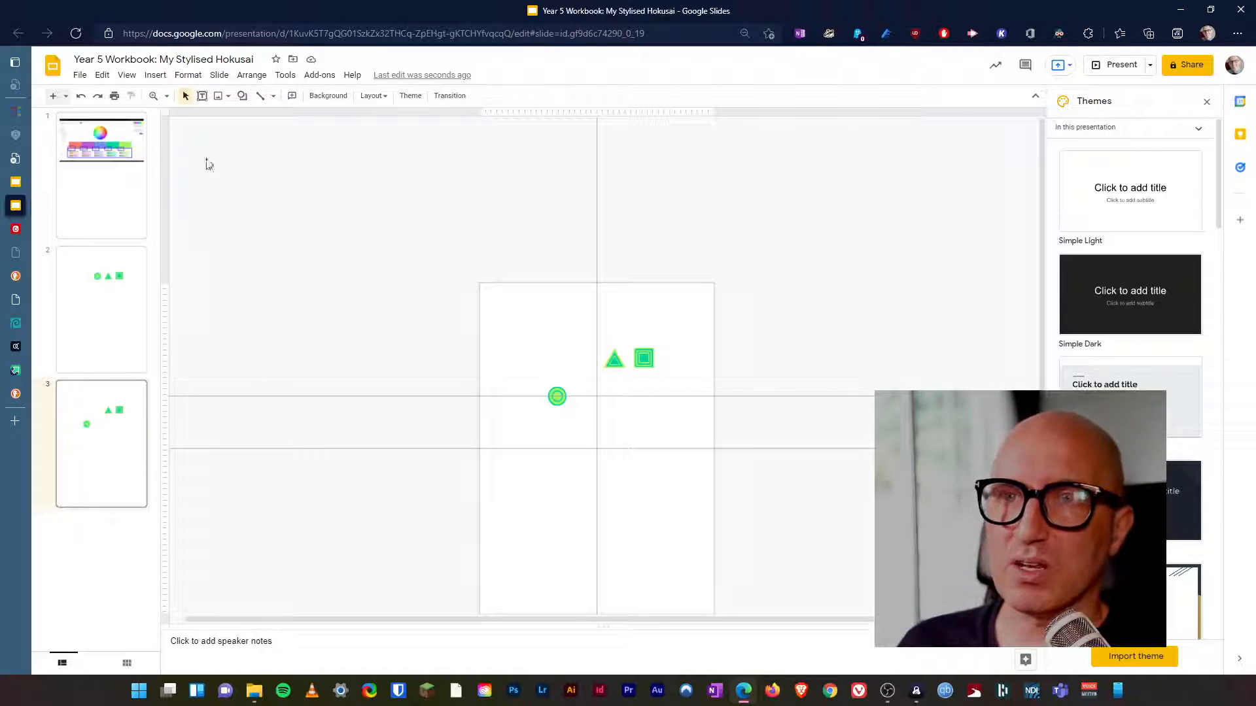
Step: Move the grouped circle back up beside the triangle, in line with the triangle and square
click(166, 96)
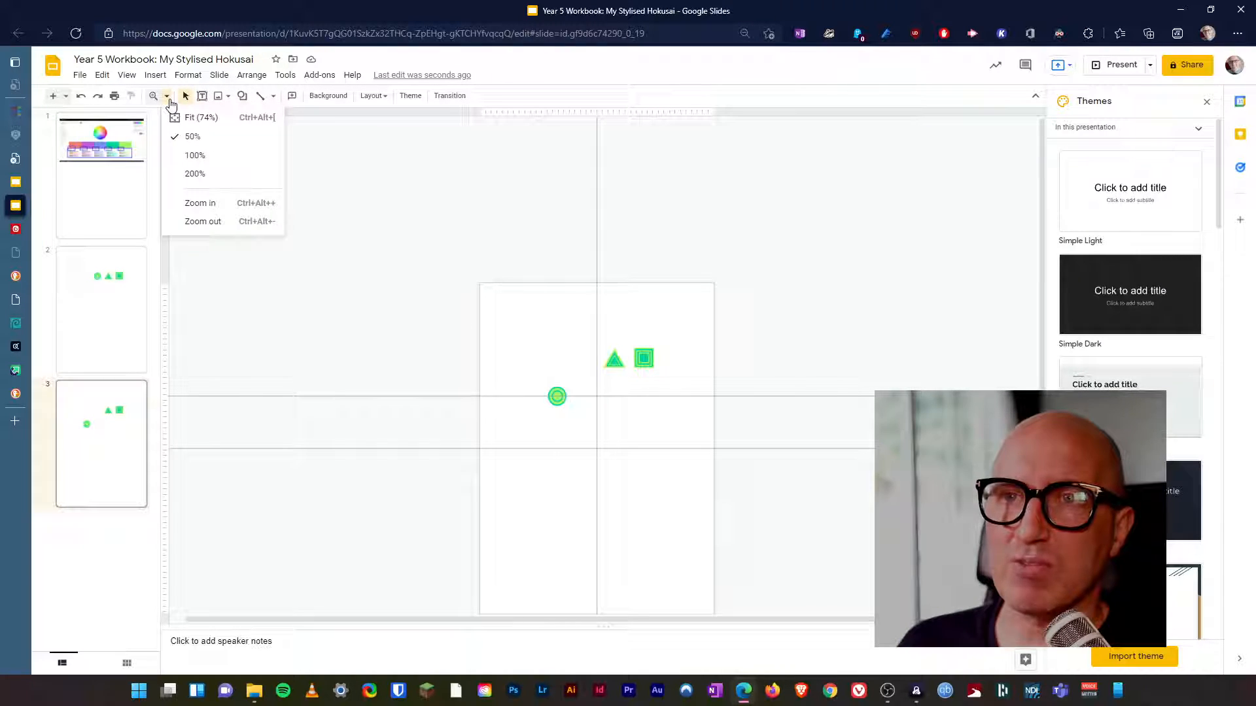
click(196, 157)
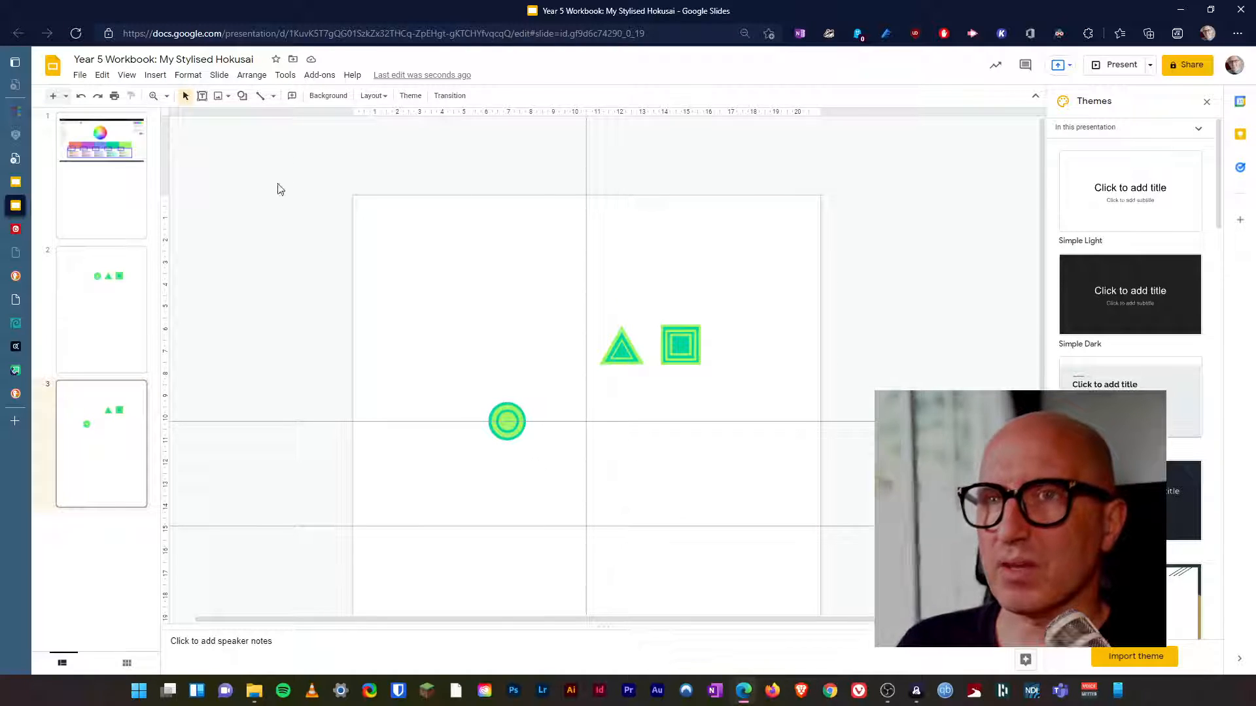
click(153, 96)
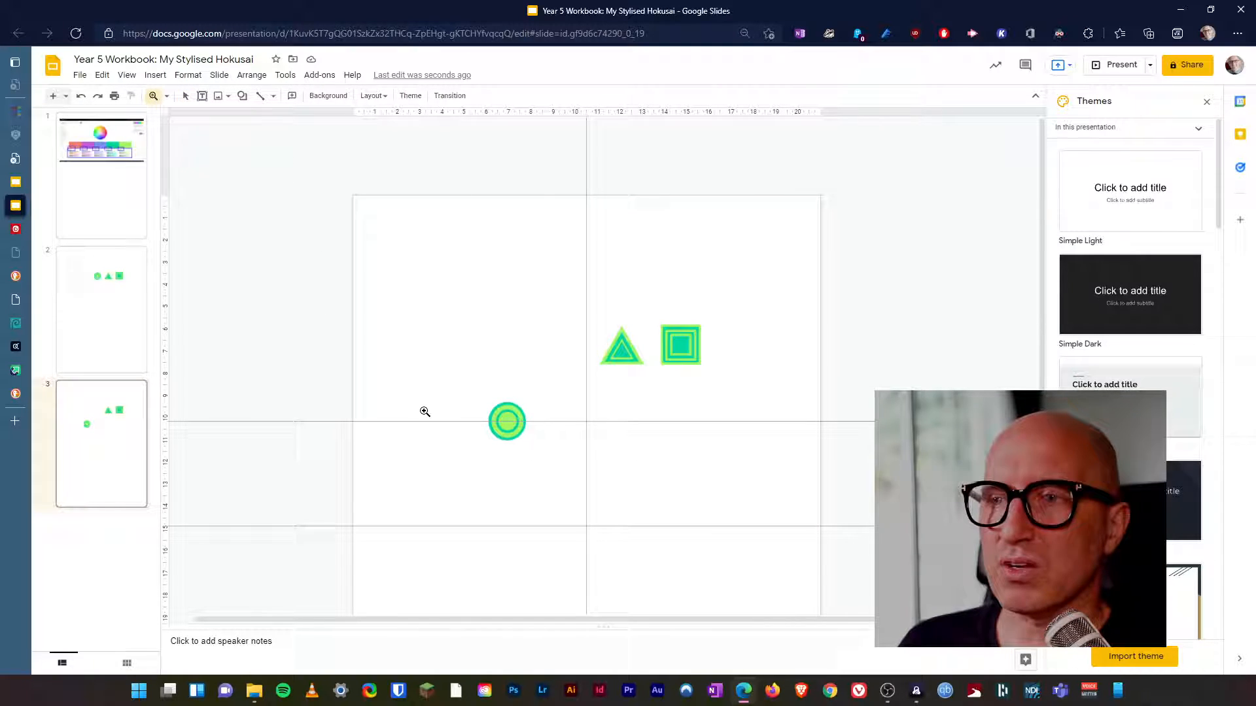
click(489, 421)
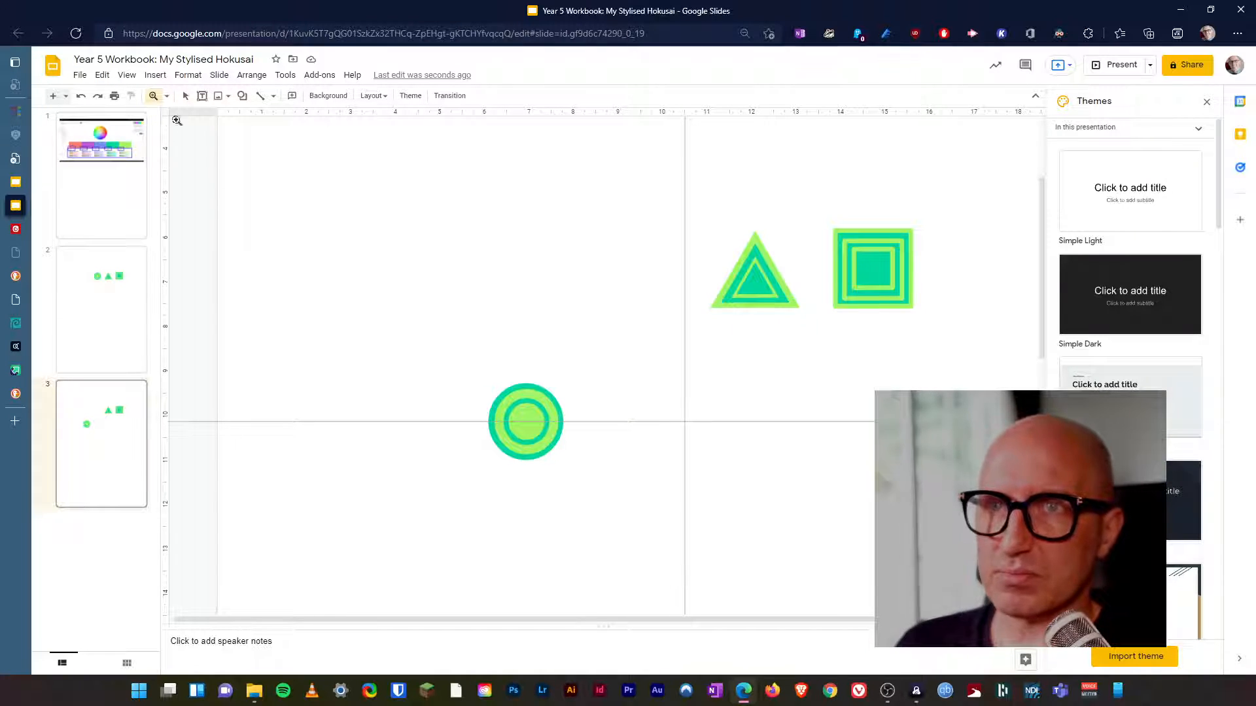
click(187, 98)
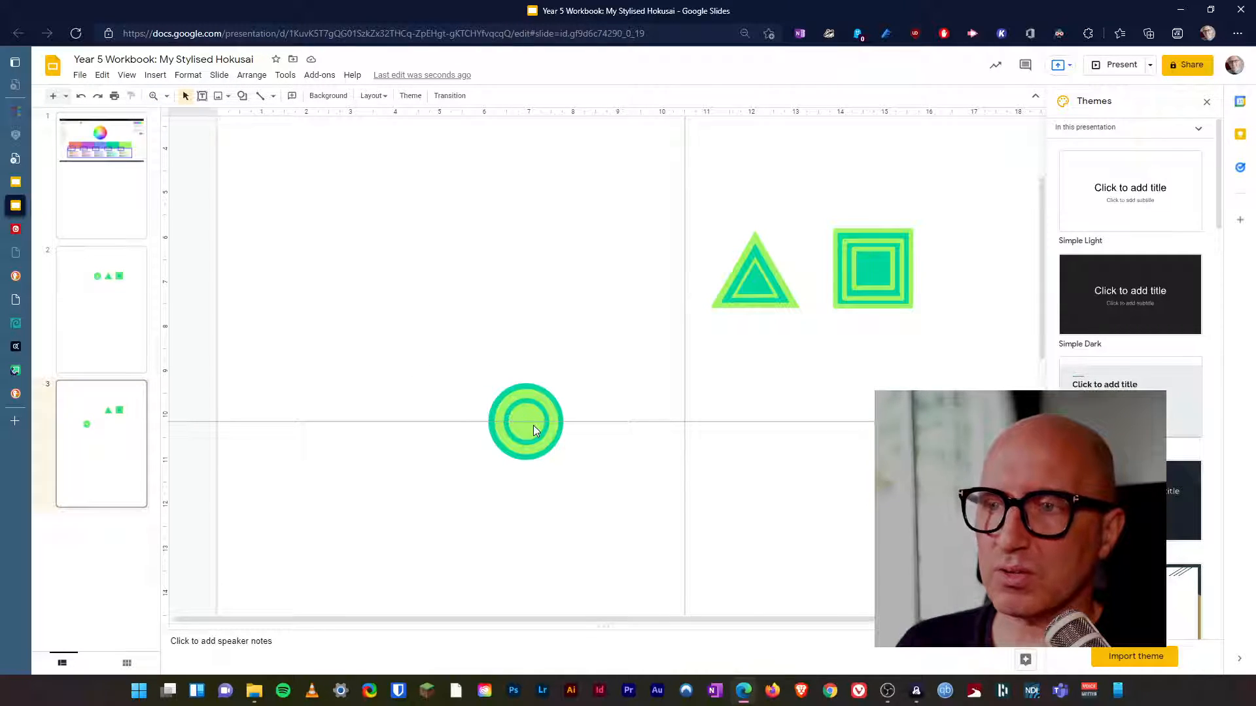
drag(531, 435, 605, 283)
Step: Duplicate the grouped circle twice and place the copies touching side by side on the horizontal guide, starting near the slide's left edge
key(ctrl+d)
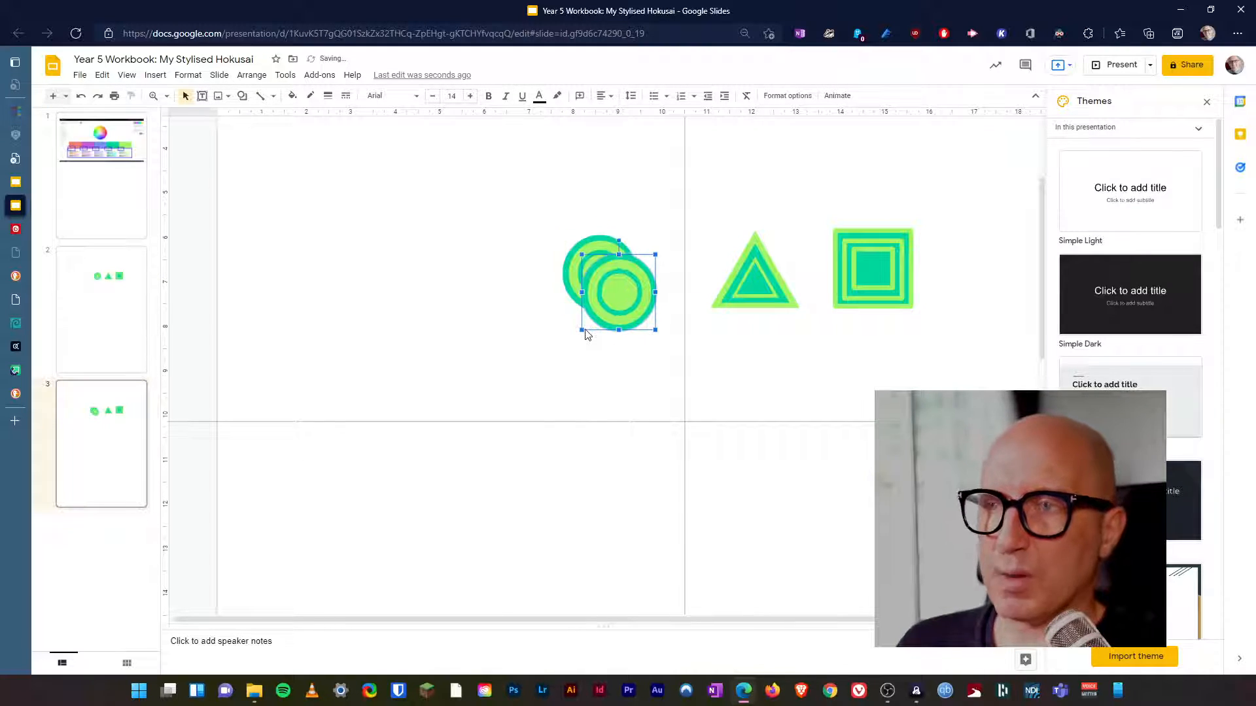
drag(620, 290, 280, 421)
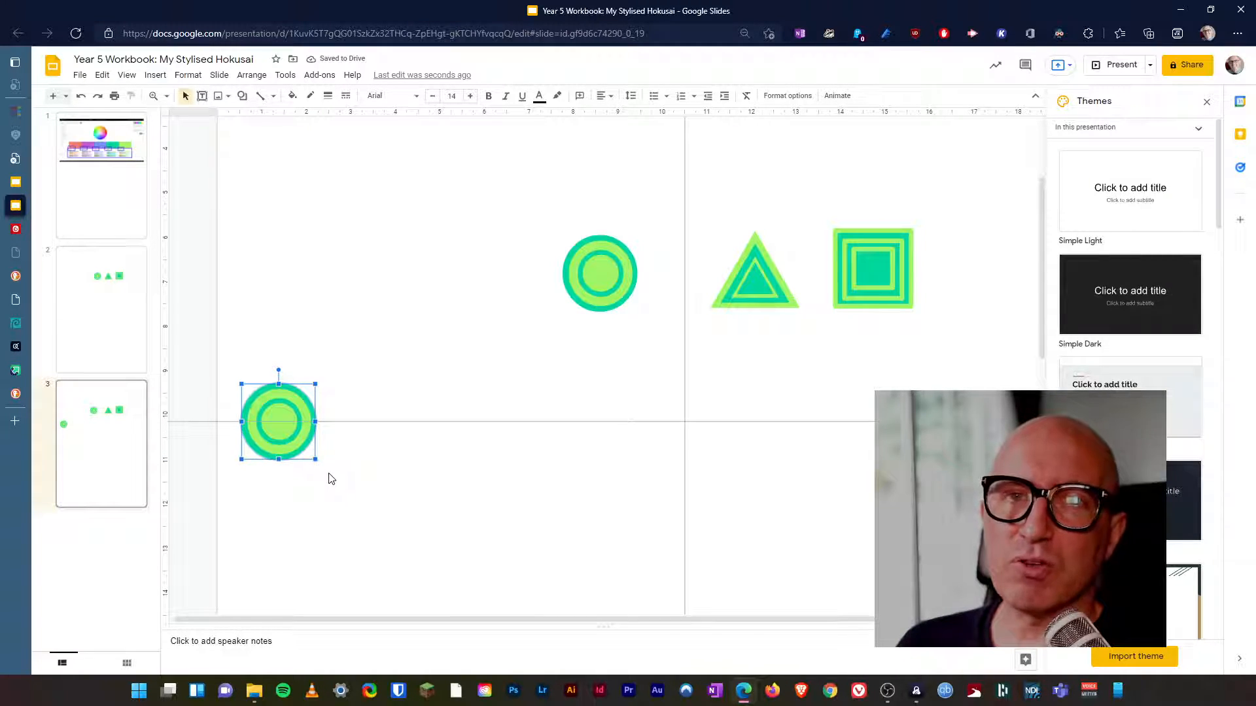
key(ctrl+d)
drag(297, 446, 363, 428)
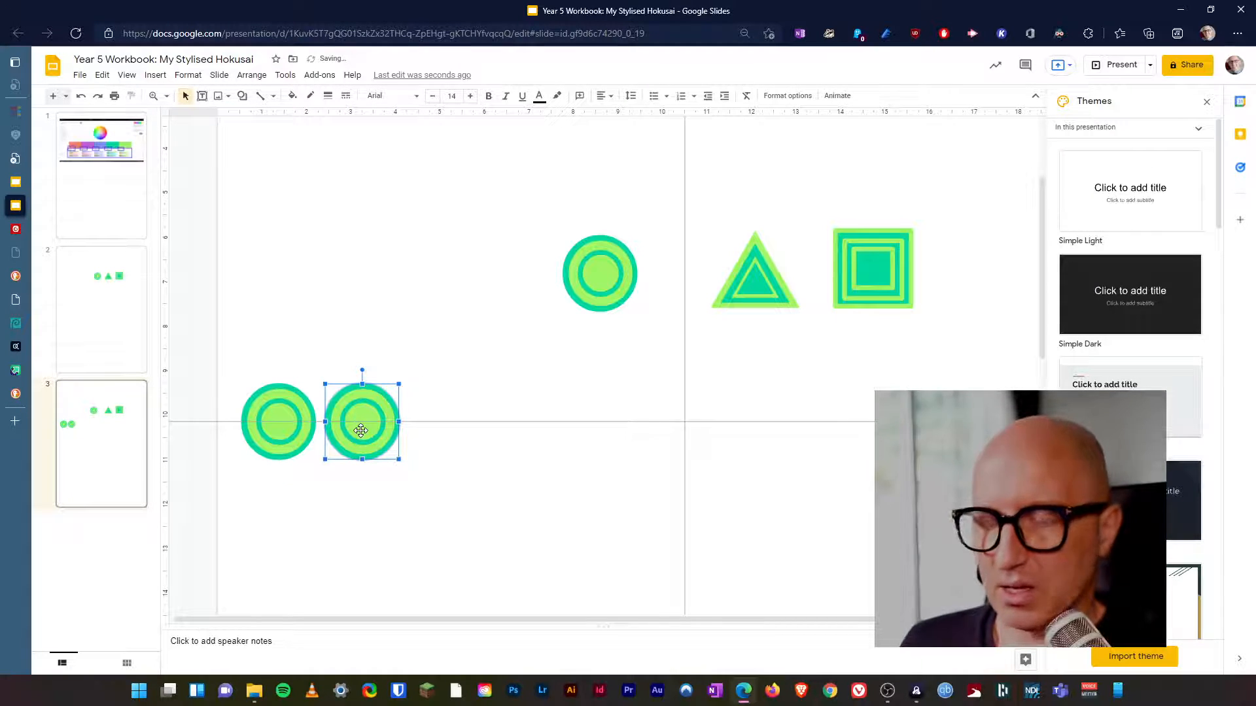
key(Left)
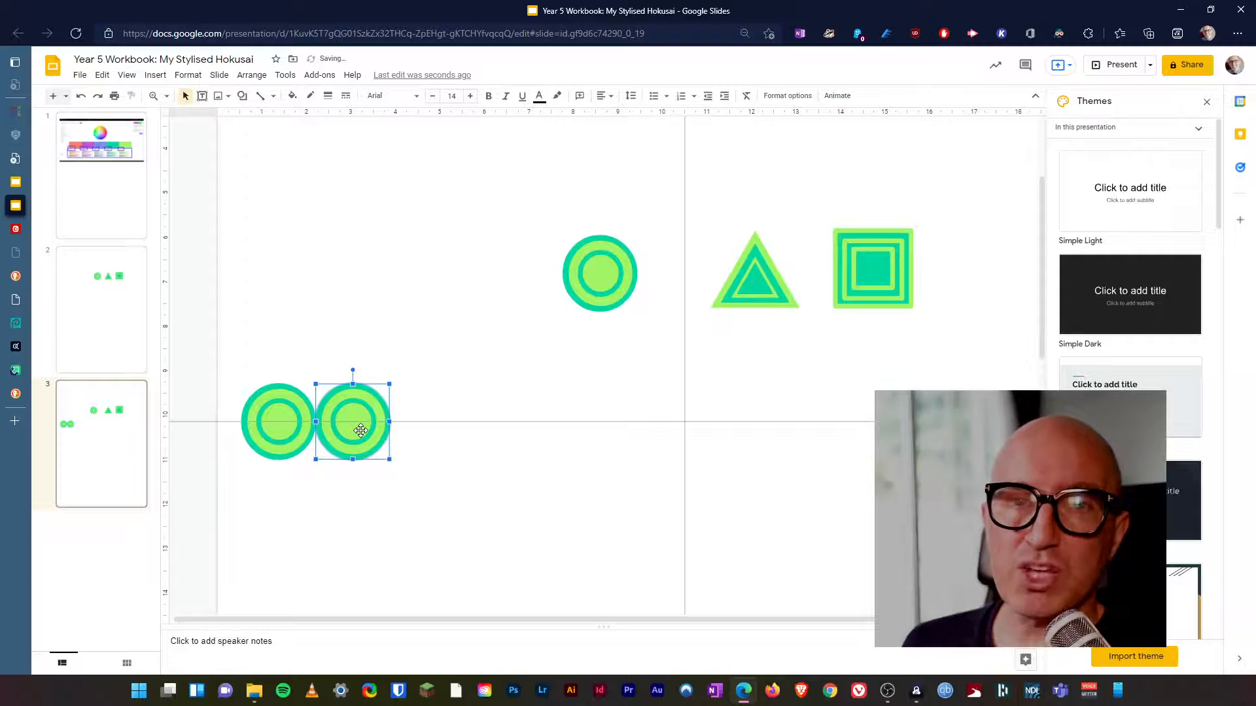
Step: Nudge the second circle on the horizontal guide slightly right in fine increments so it just touches the first circle
key(shift+Right)
key(shift+Left)
key(shift+Right)
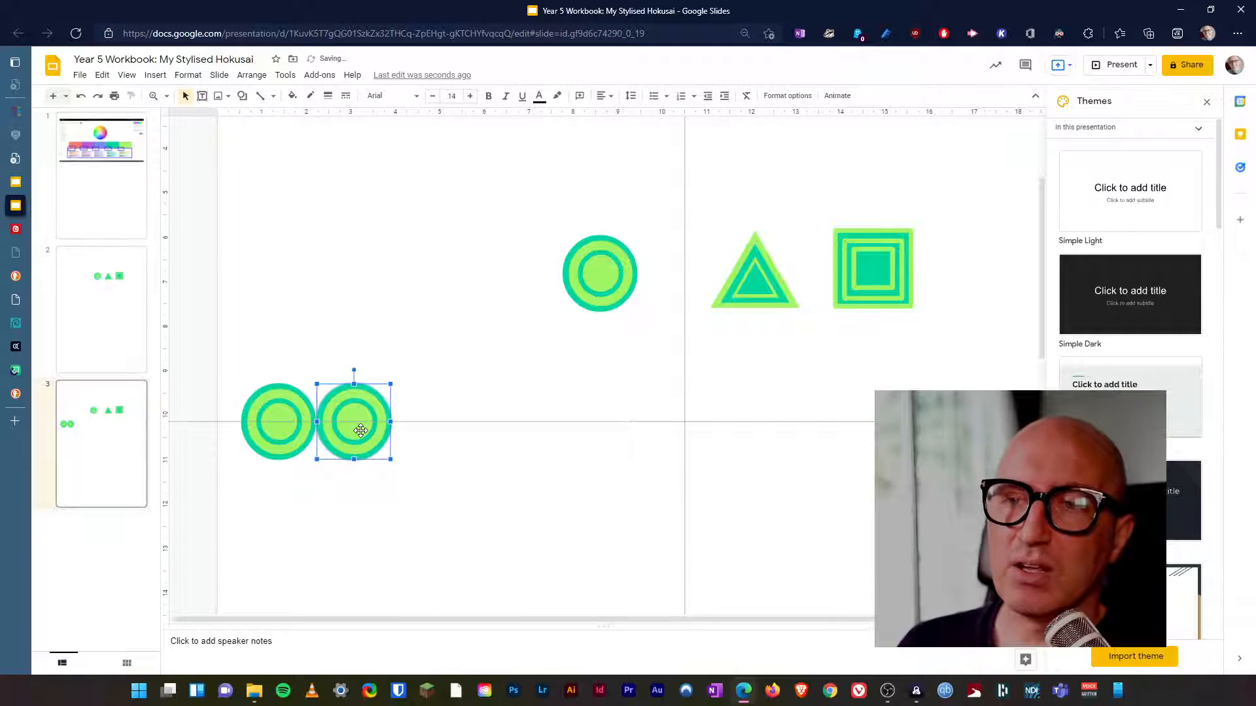
click(418, 437)
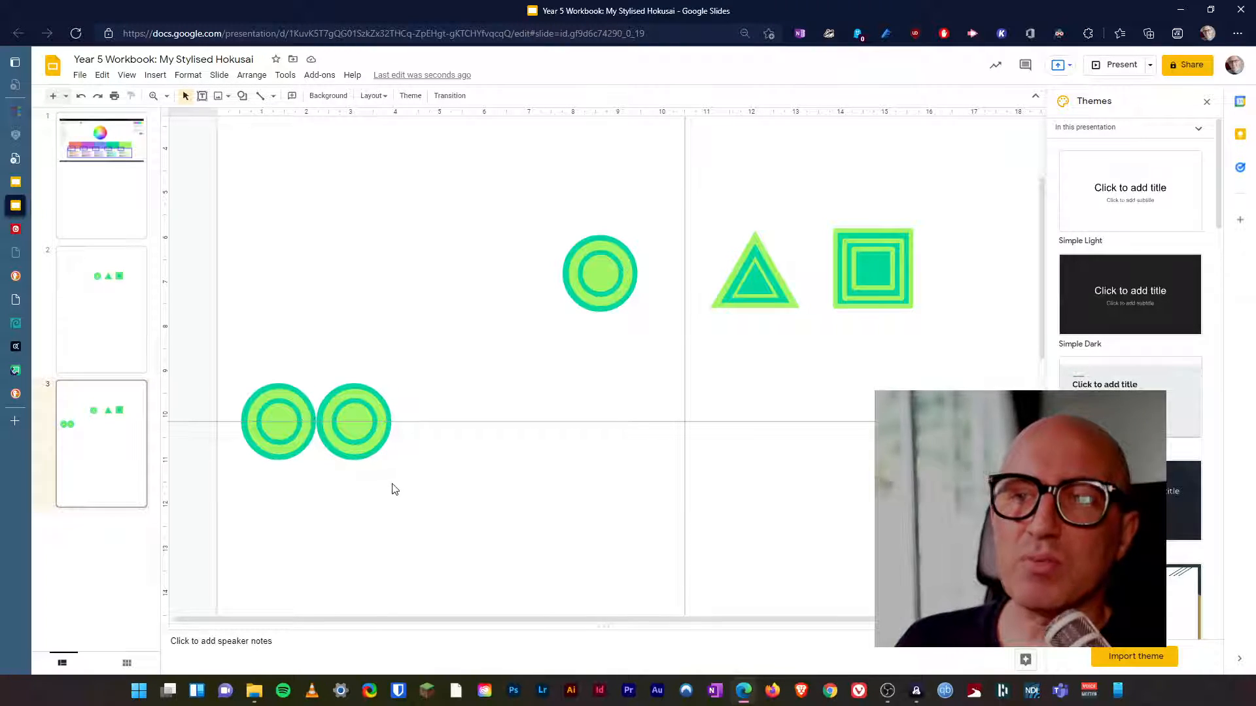
click(352, 427)
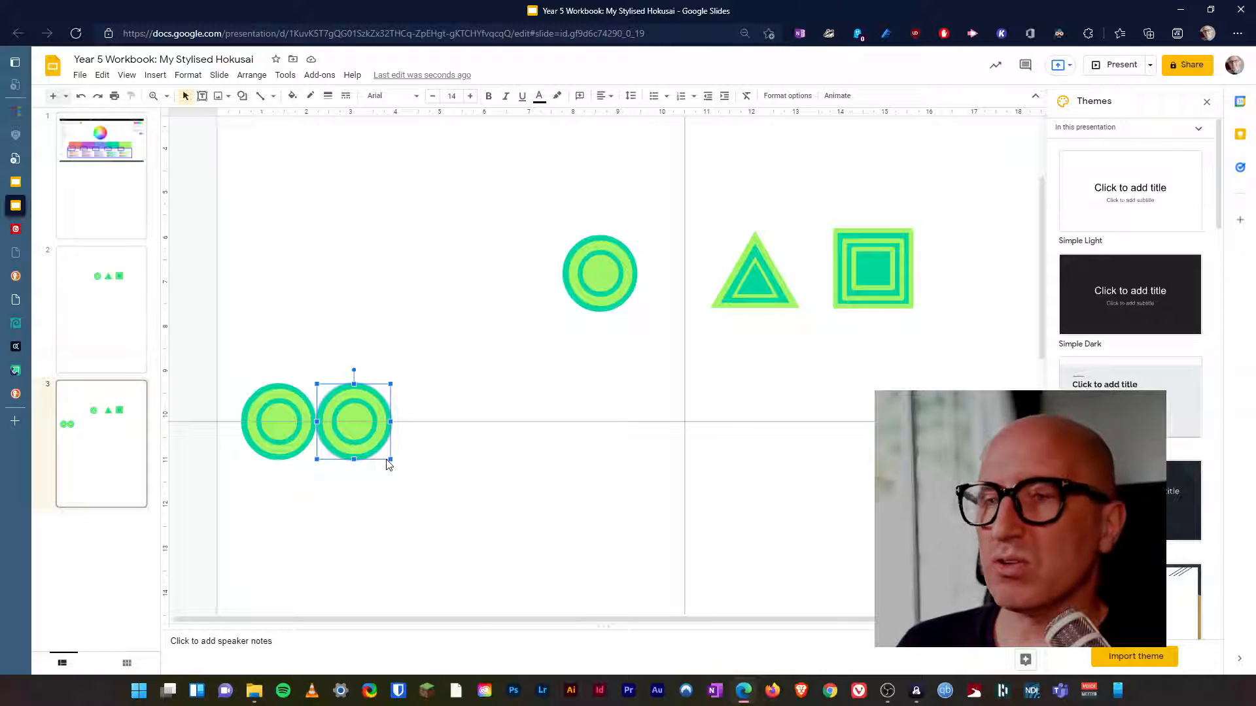
Step: Move the first circle left along the horizontal guide until its outer edge sits just inside the slide's left edge
click(290, 428)
key(Left)
key(Left)
key(Left)
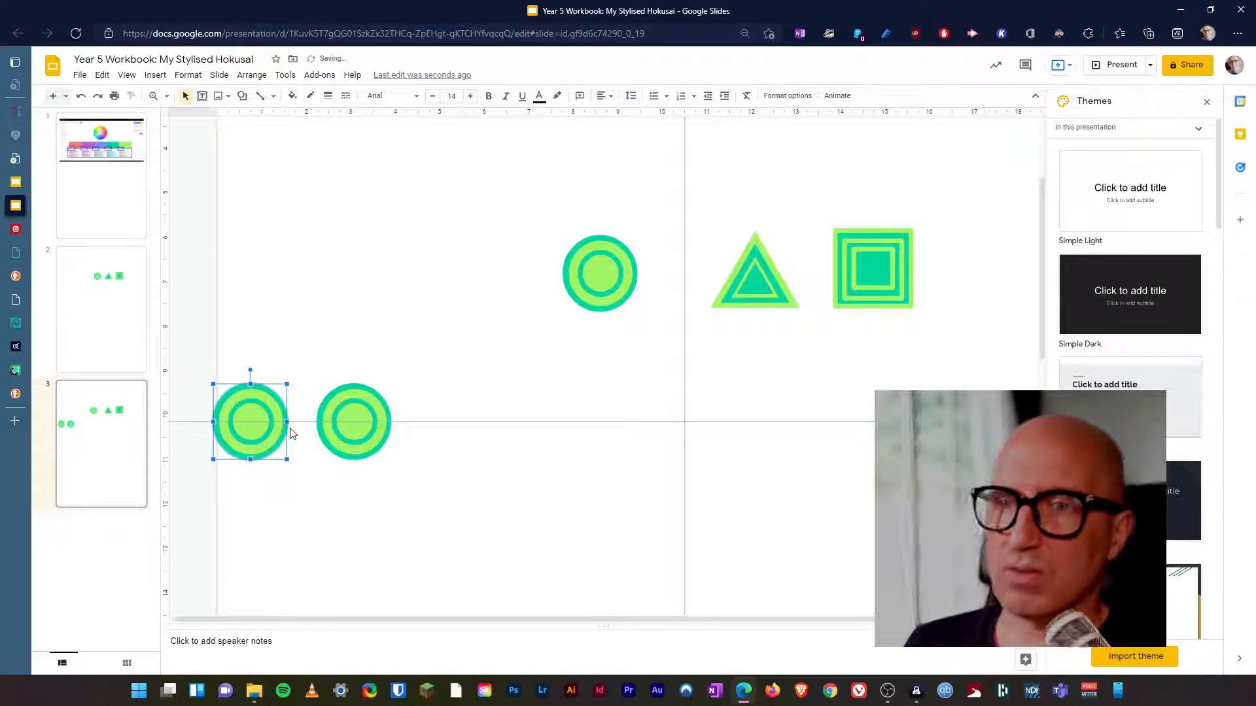
key(Right)
key(Left)
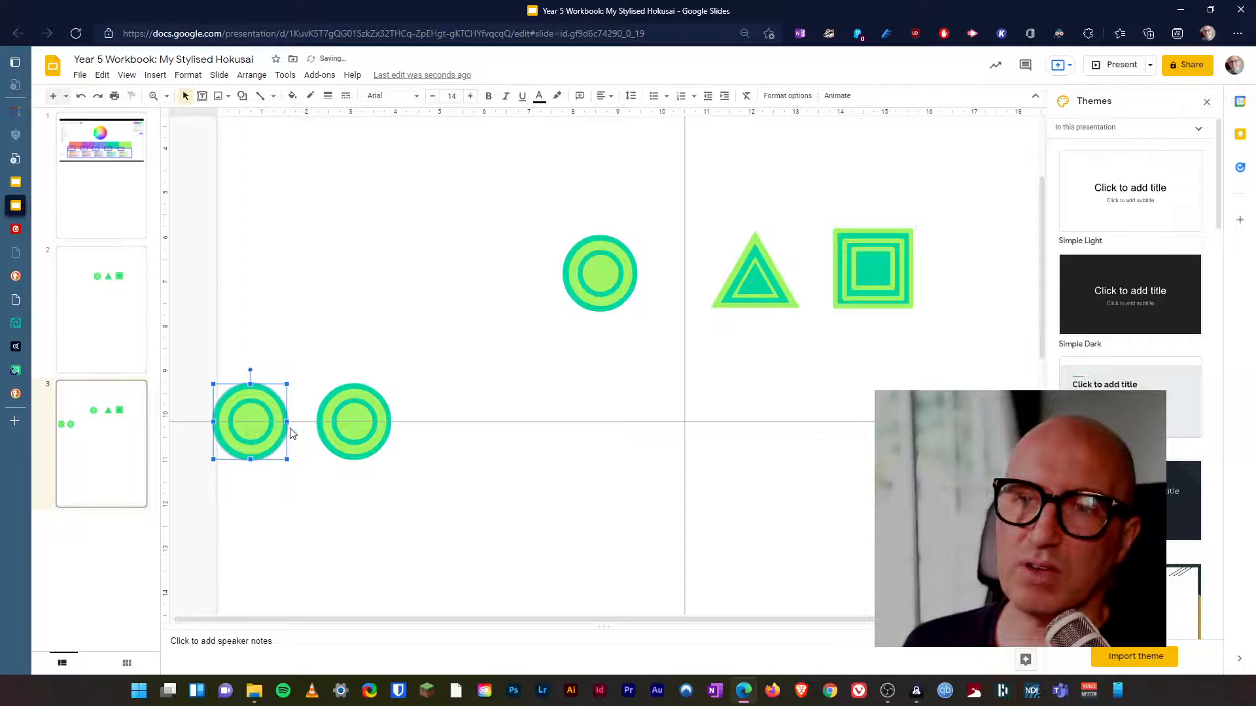
key(Right)
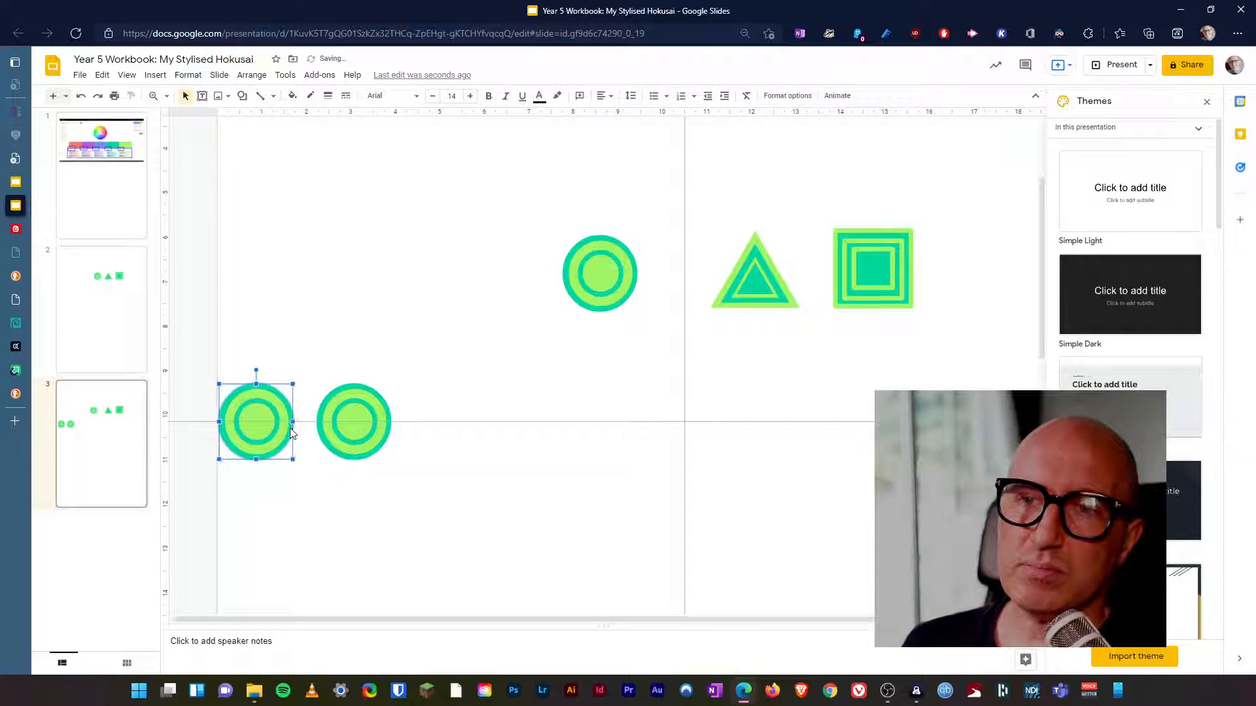